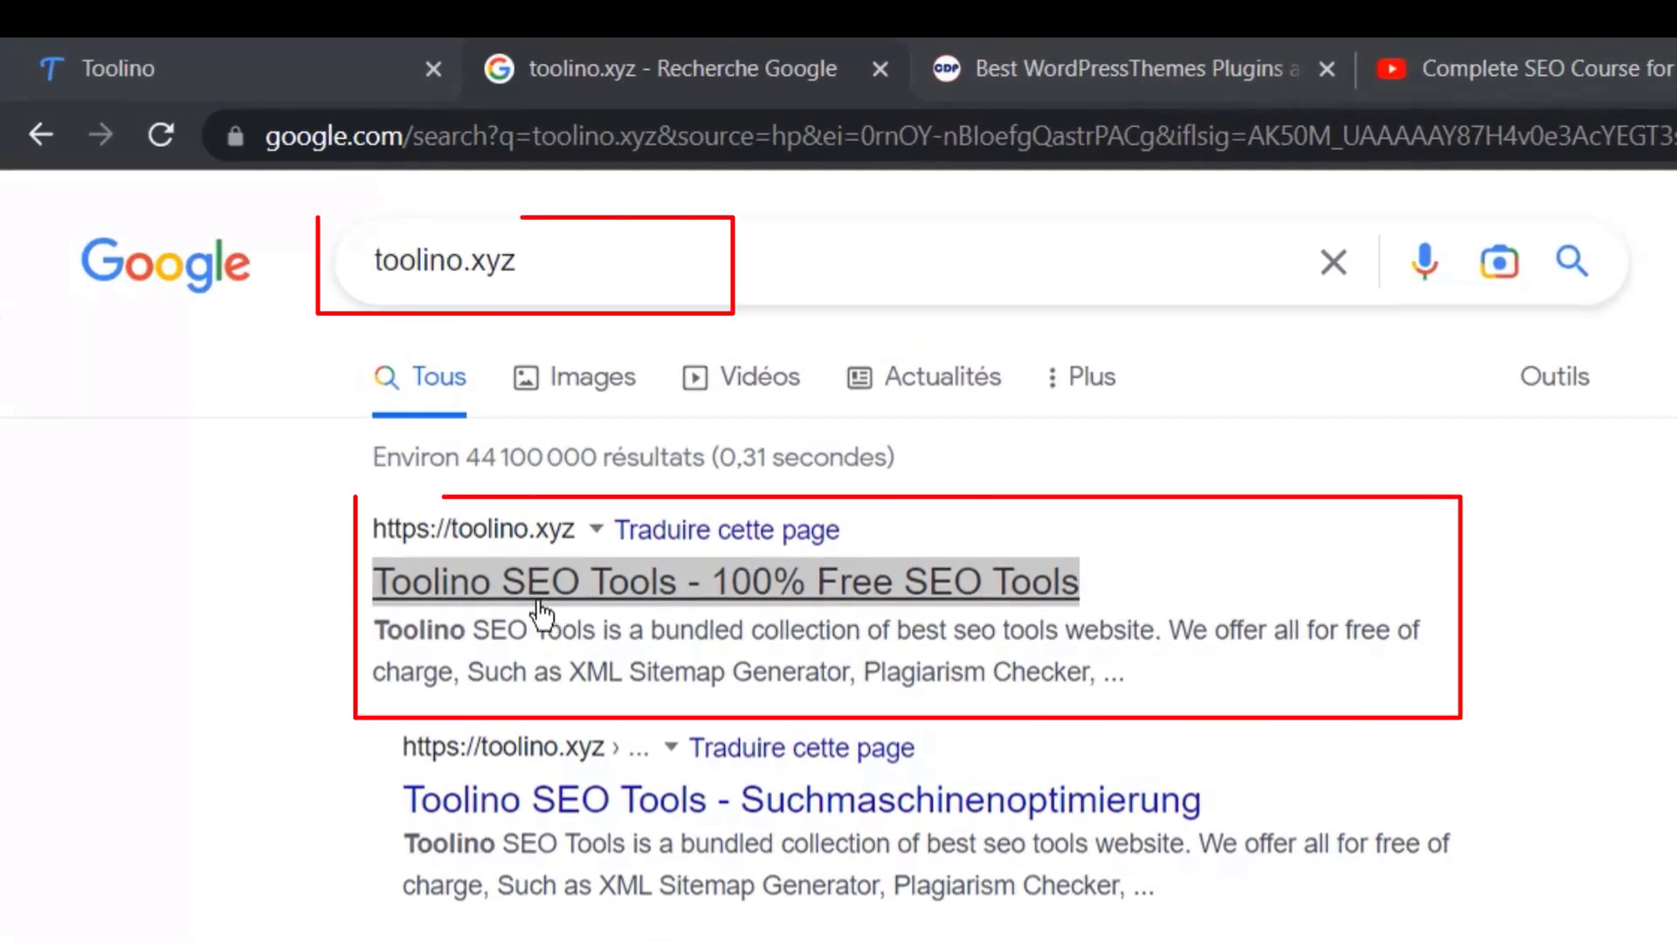
Bring up the Toolino home page and scroll its tool categories, returning to YouTube Tools.
left_click(411, 68)
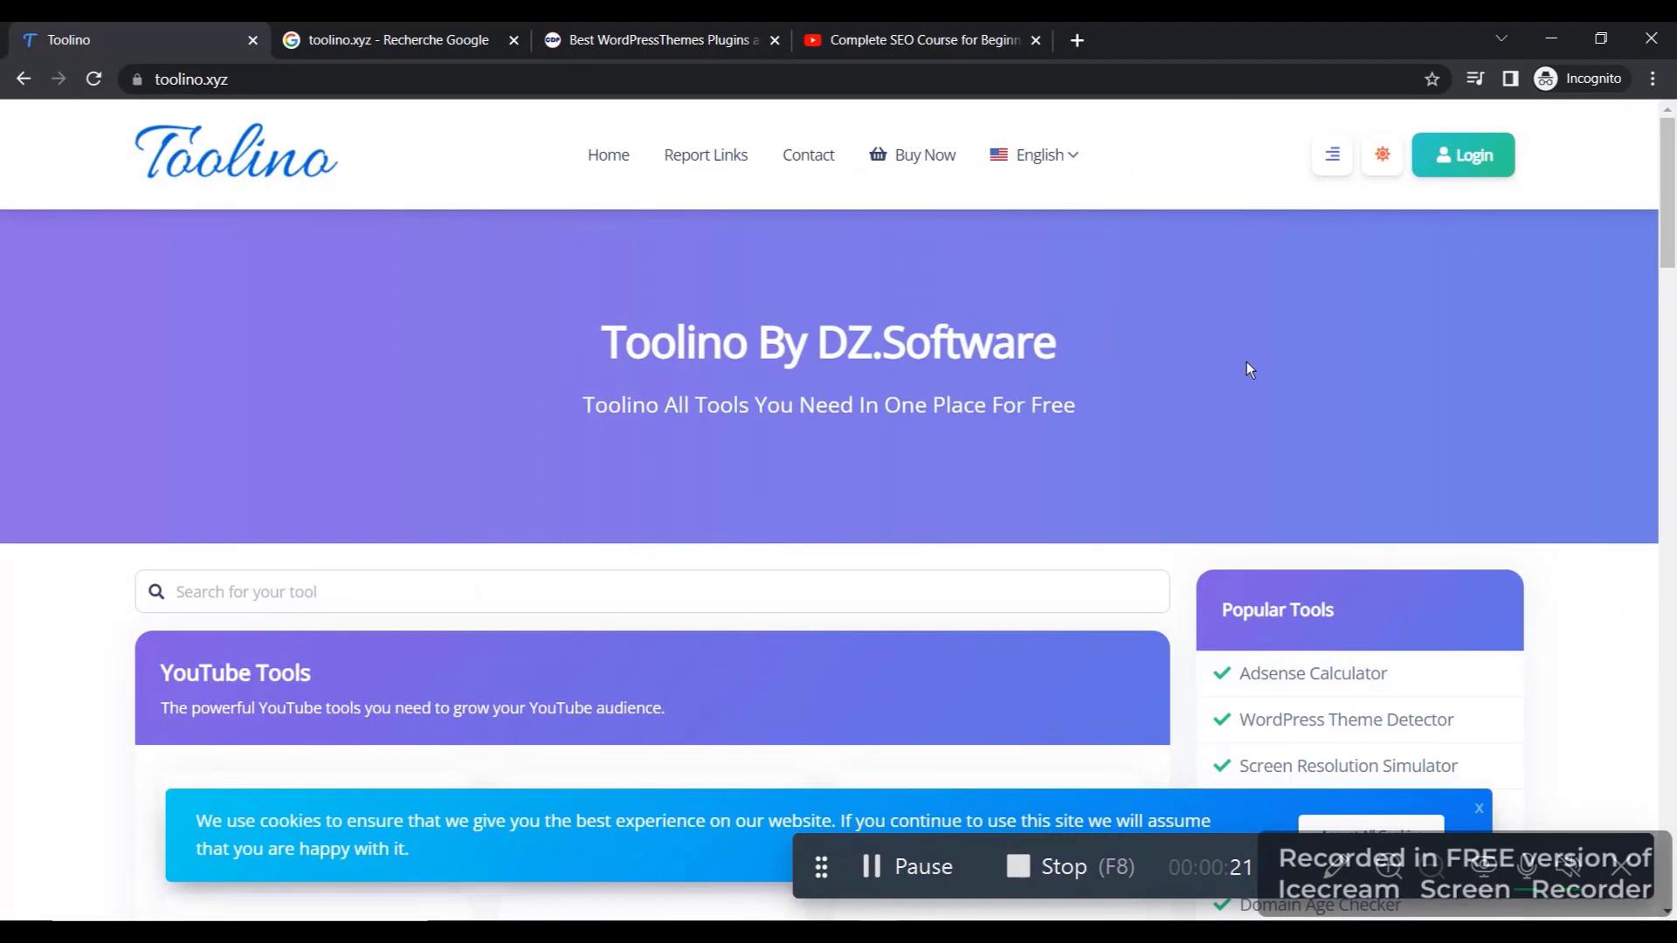
scroll(1672, 271, "down", 7)
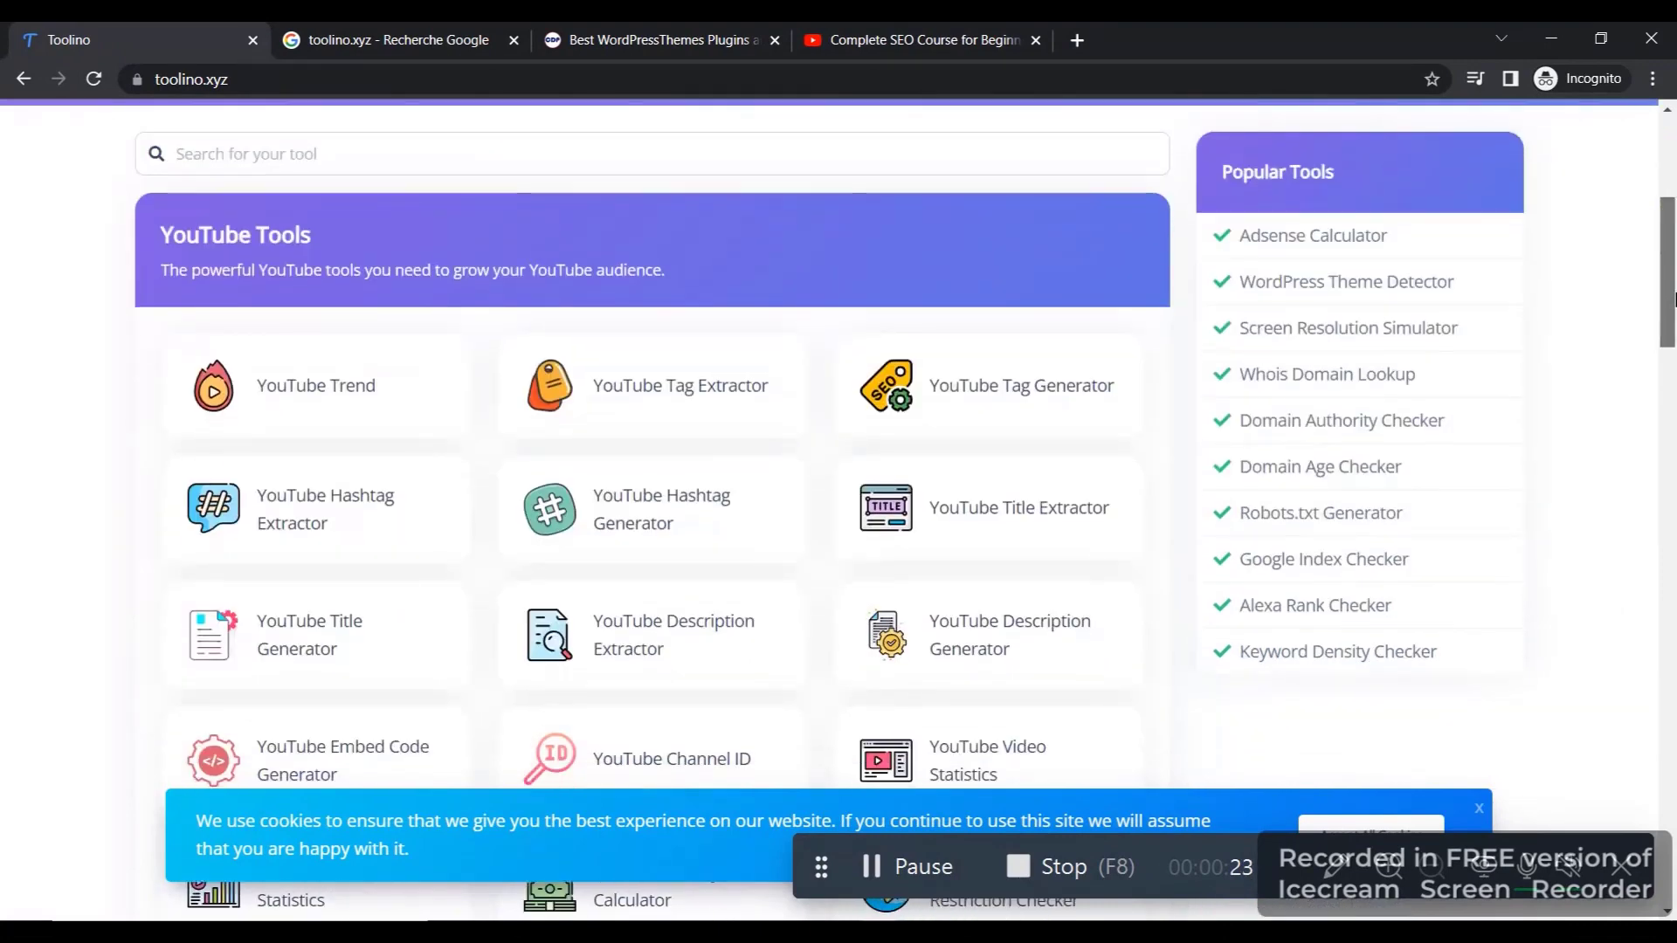
left_click_drag(1673, 341, 1674, 598)
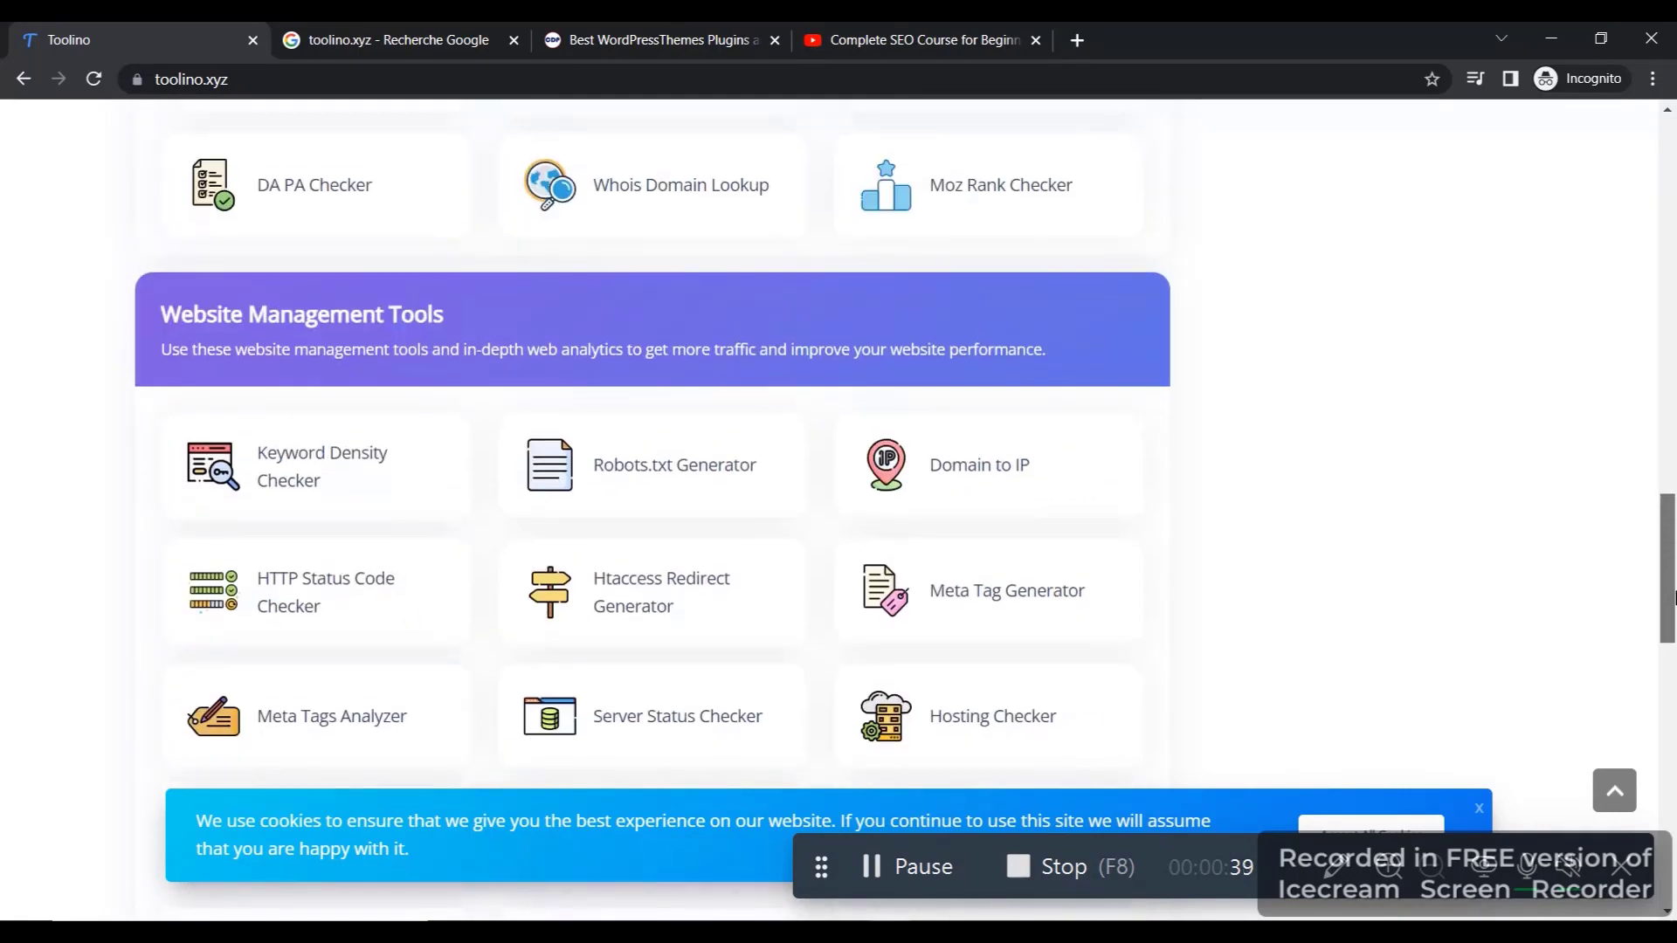
left_click_drag(1674, 598, 1674, 332)
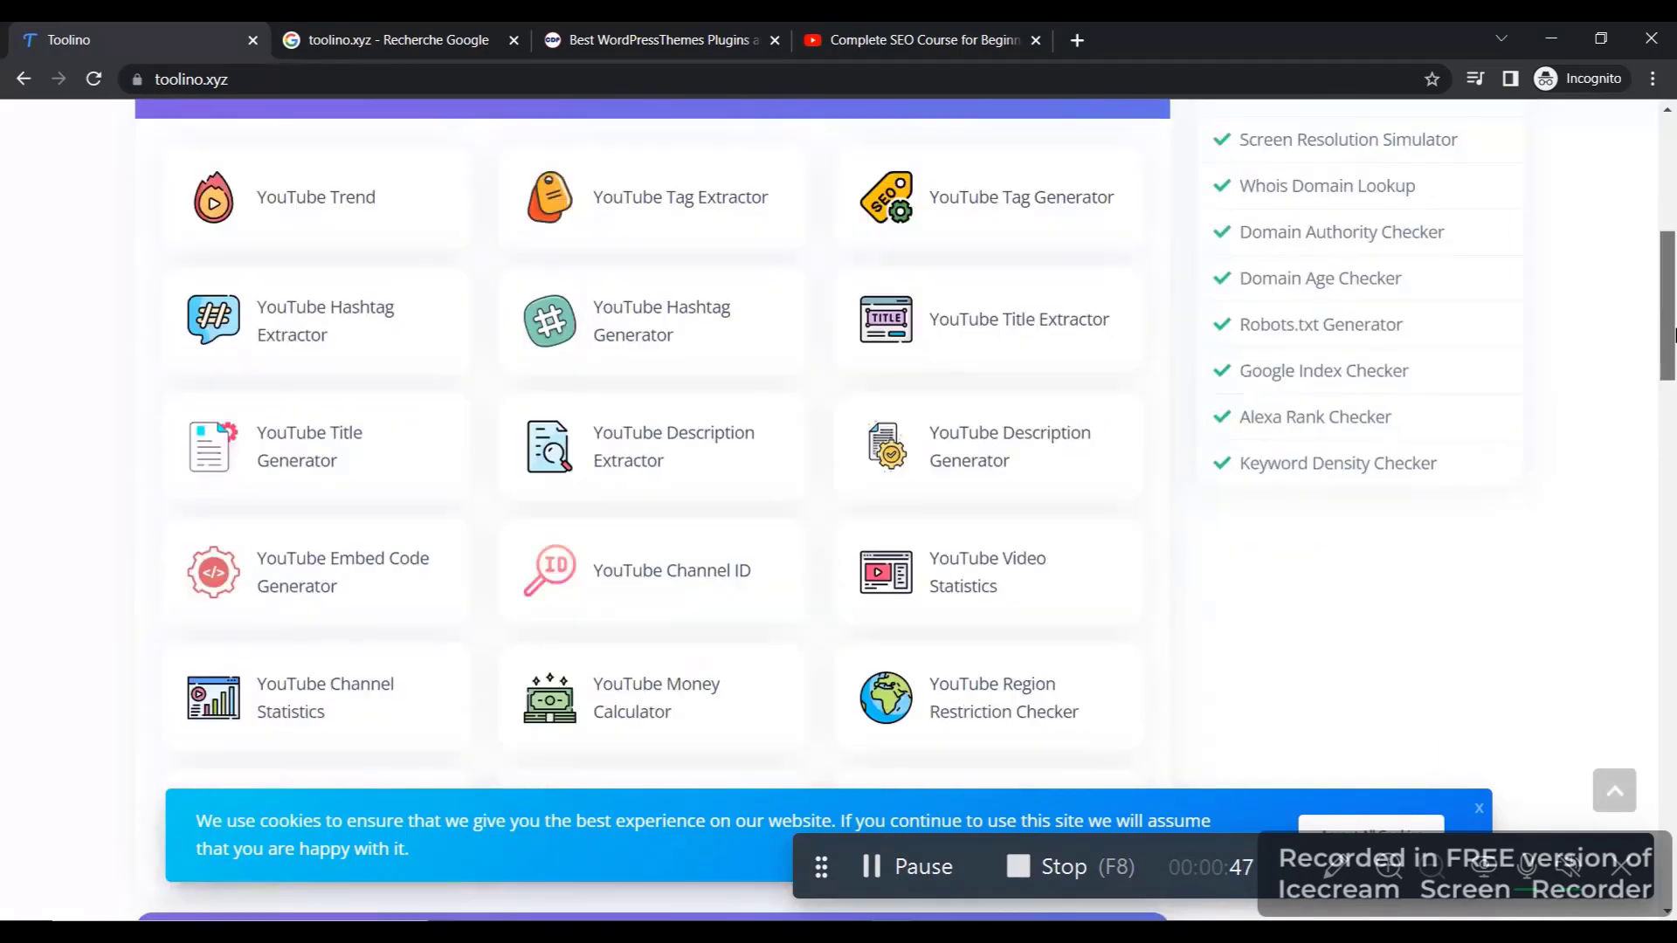
Open the YouTube Tag Extractor card from the YouTube Tools grid.
left_click(632, 215)
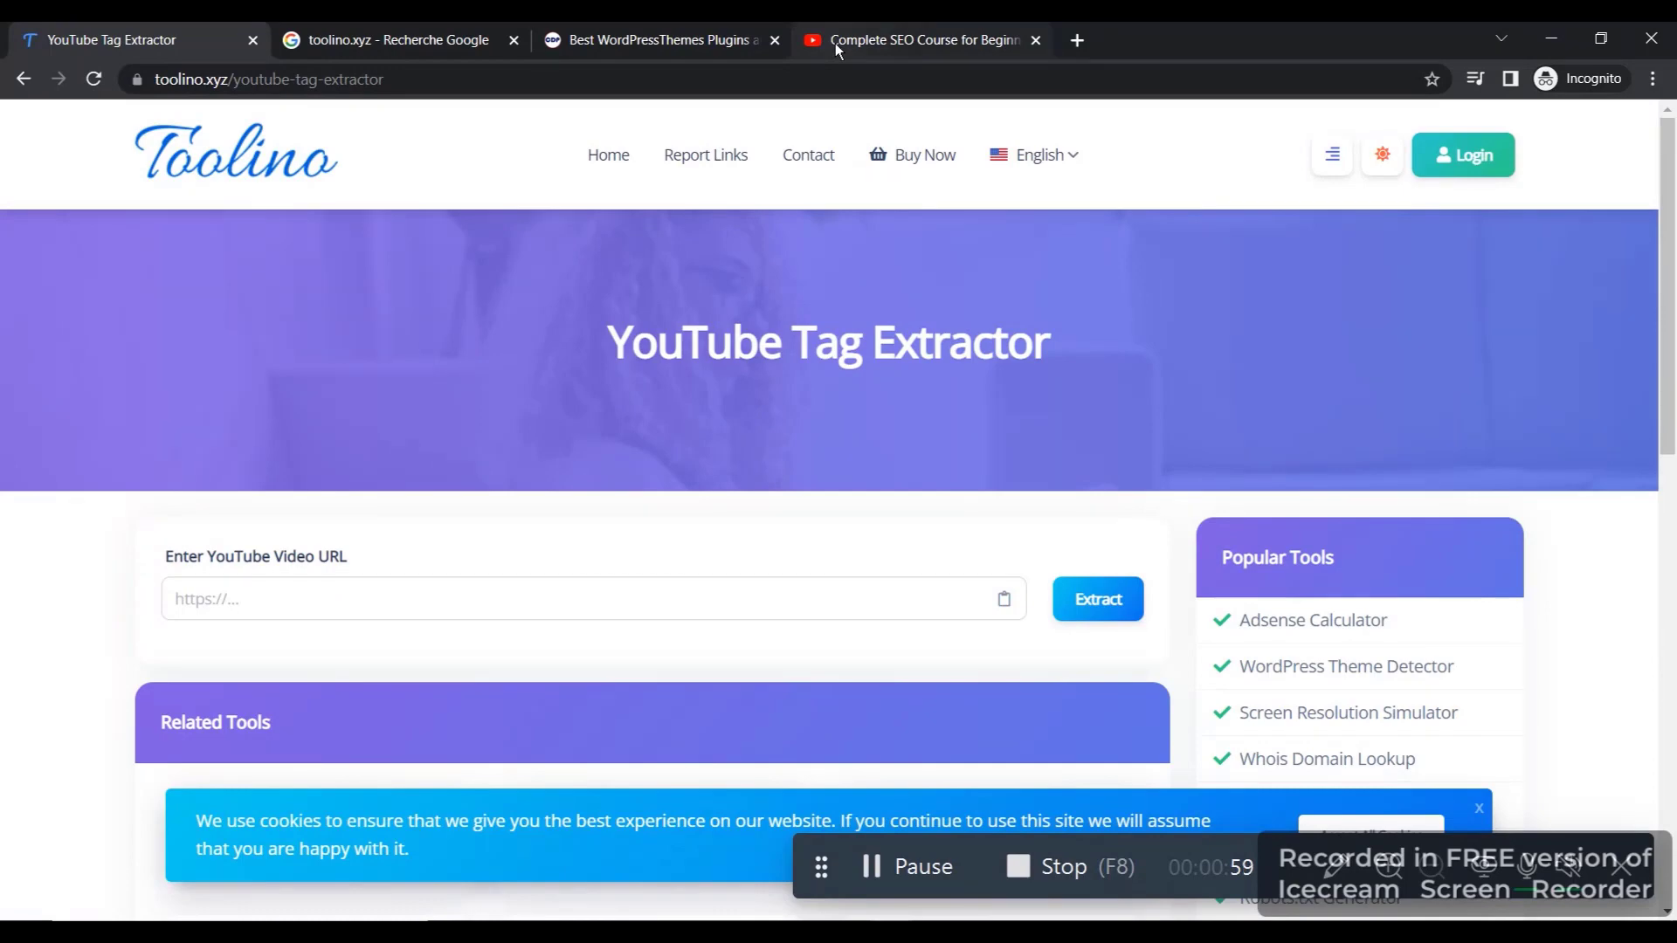
mouse_move(835, 43)
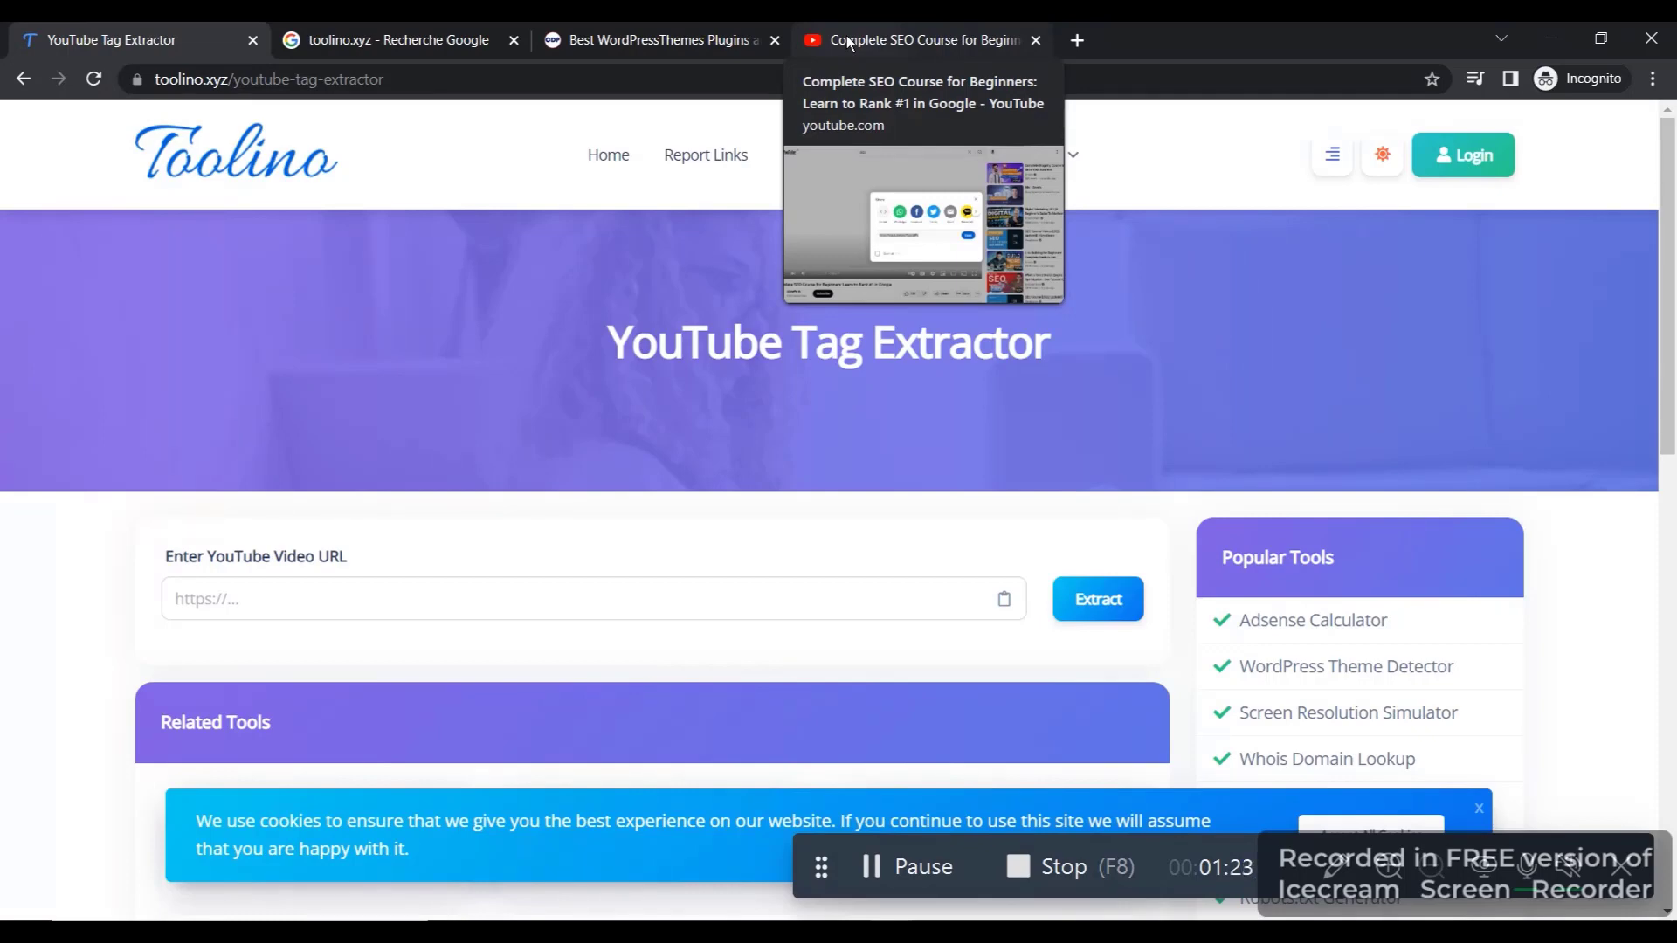
Extract tags such as 'seo course' and 'seo tutorial' from the Complete SEO Course video's share link.
left_click(846, 35)
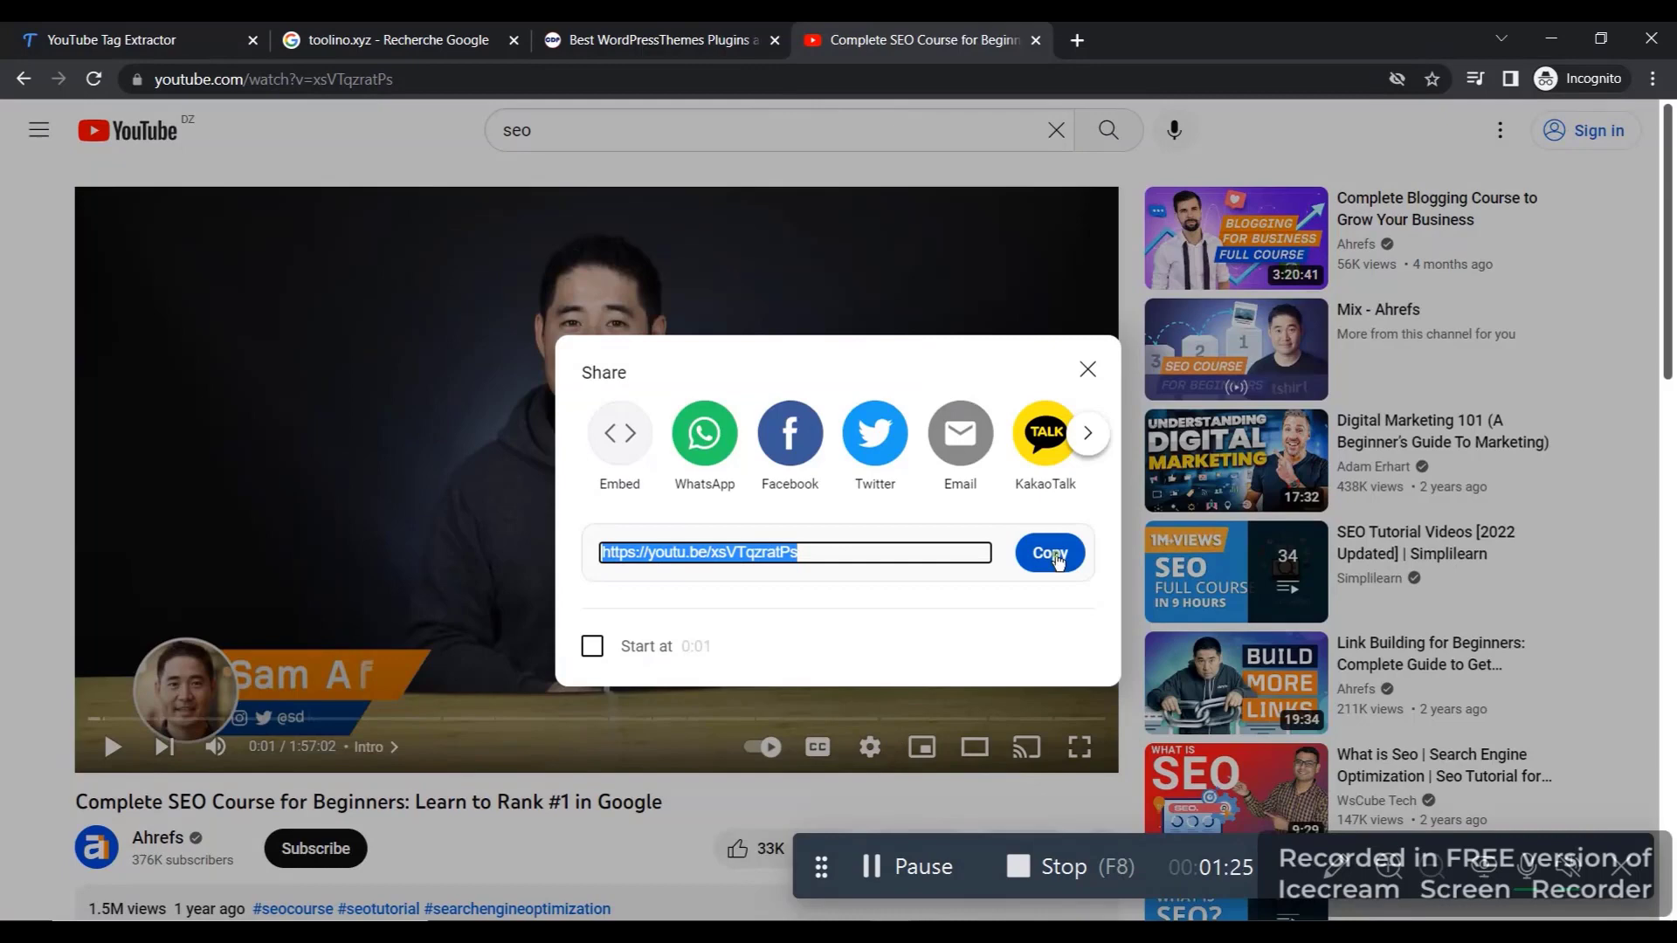
left_click(1057, 559)
key("ctrl+1")
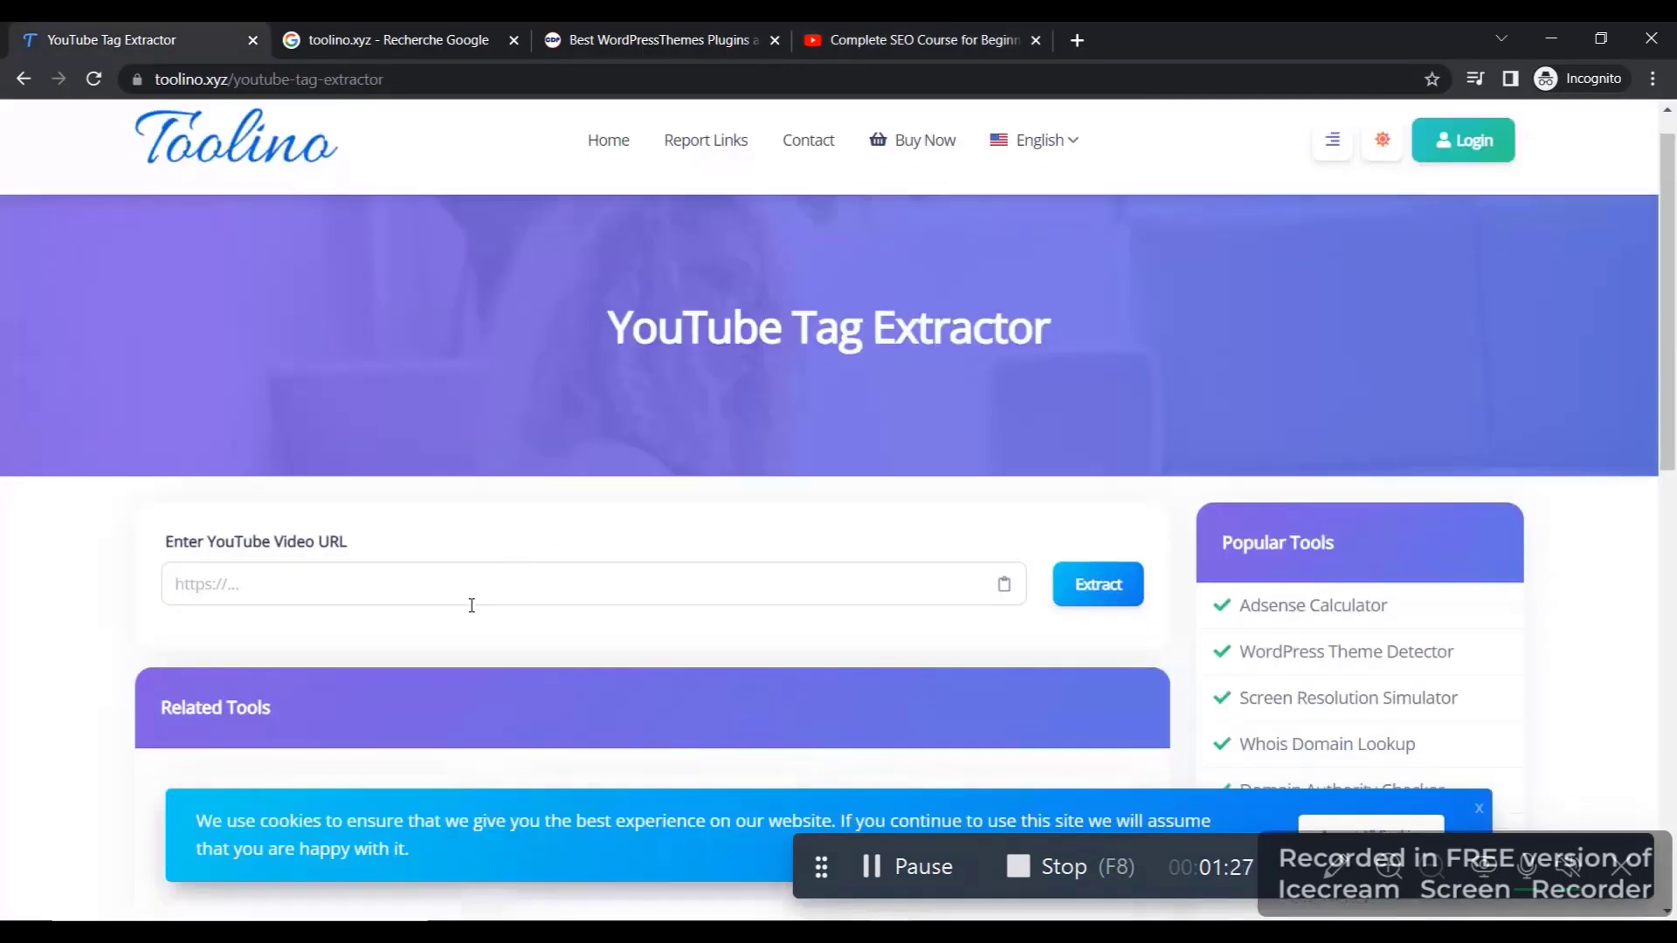
scroll(472, 605, "down", 1)
left_click(455, 485)
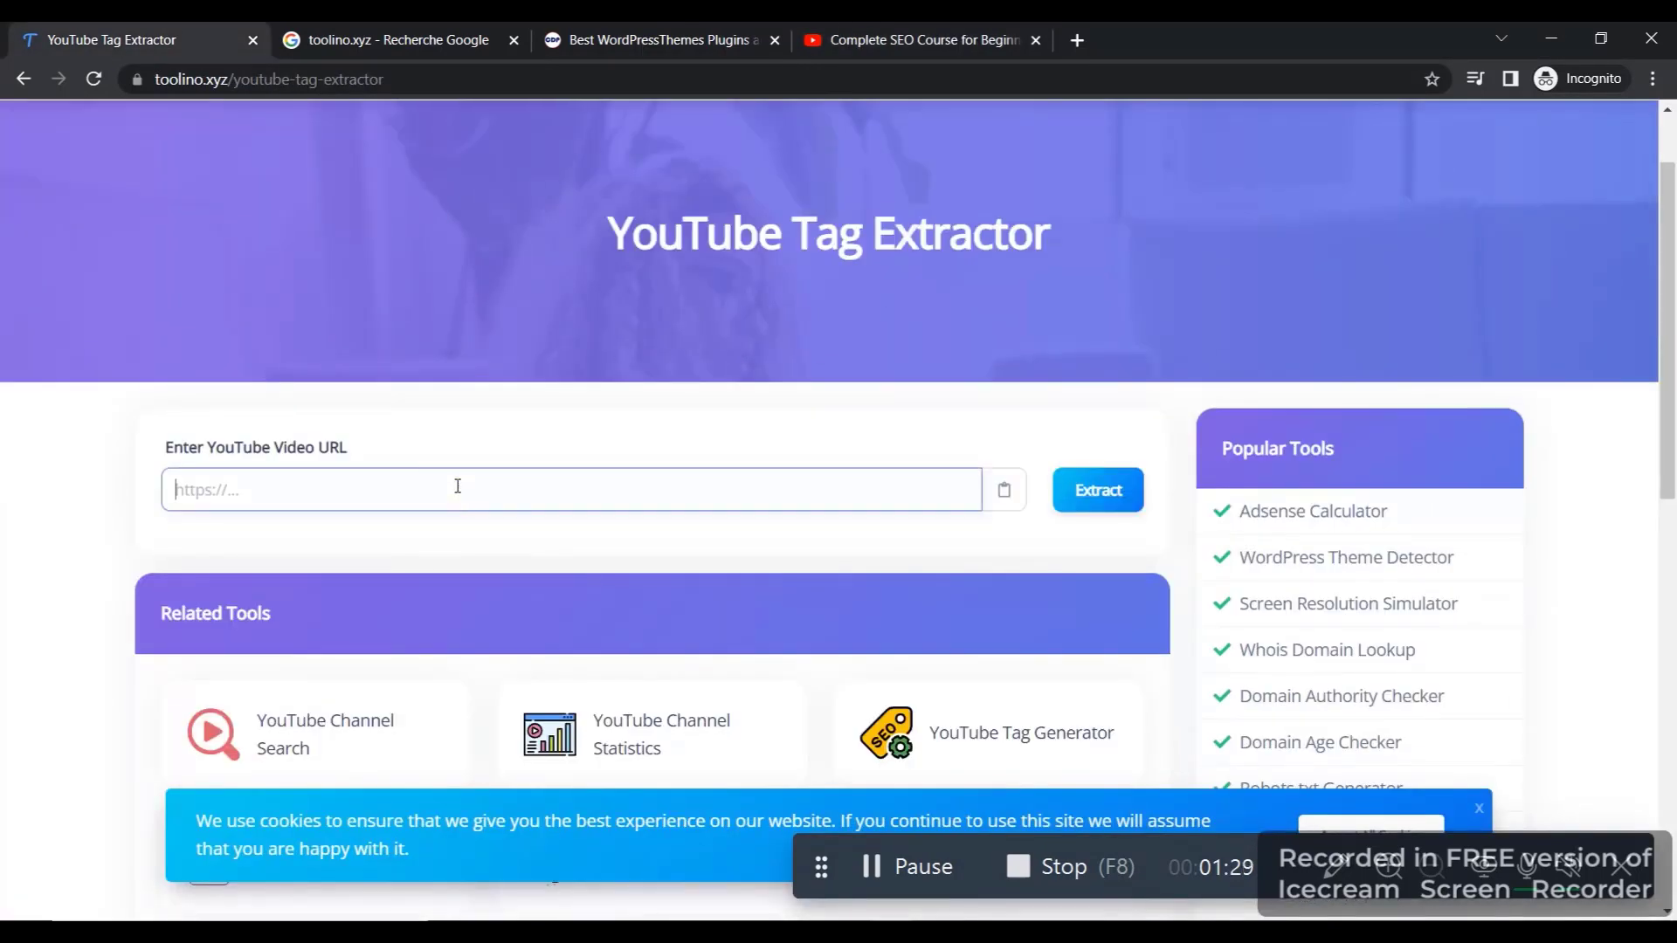
key("ctrl+v")
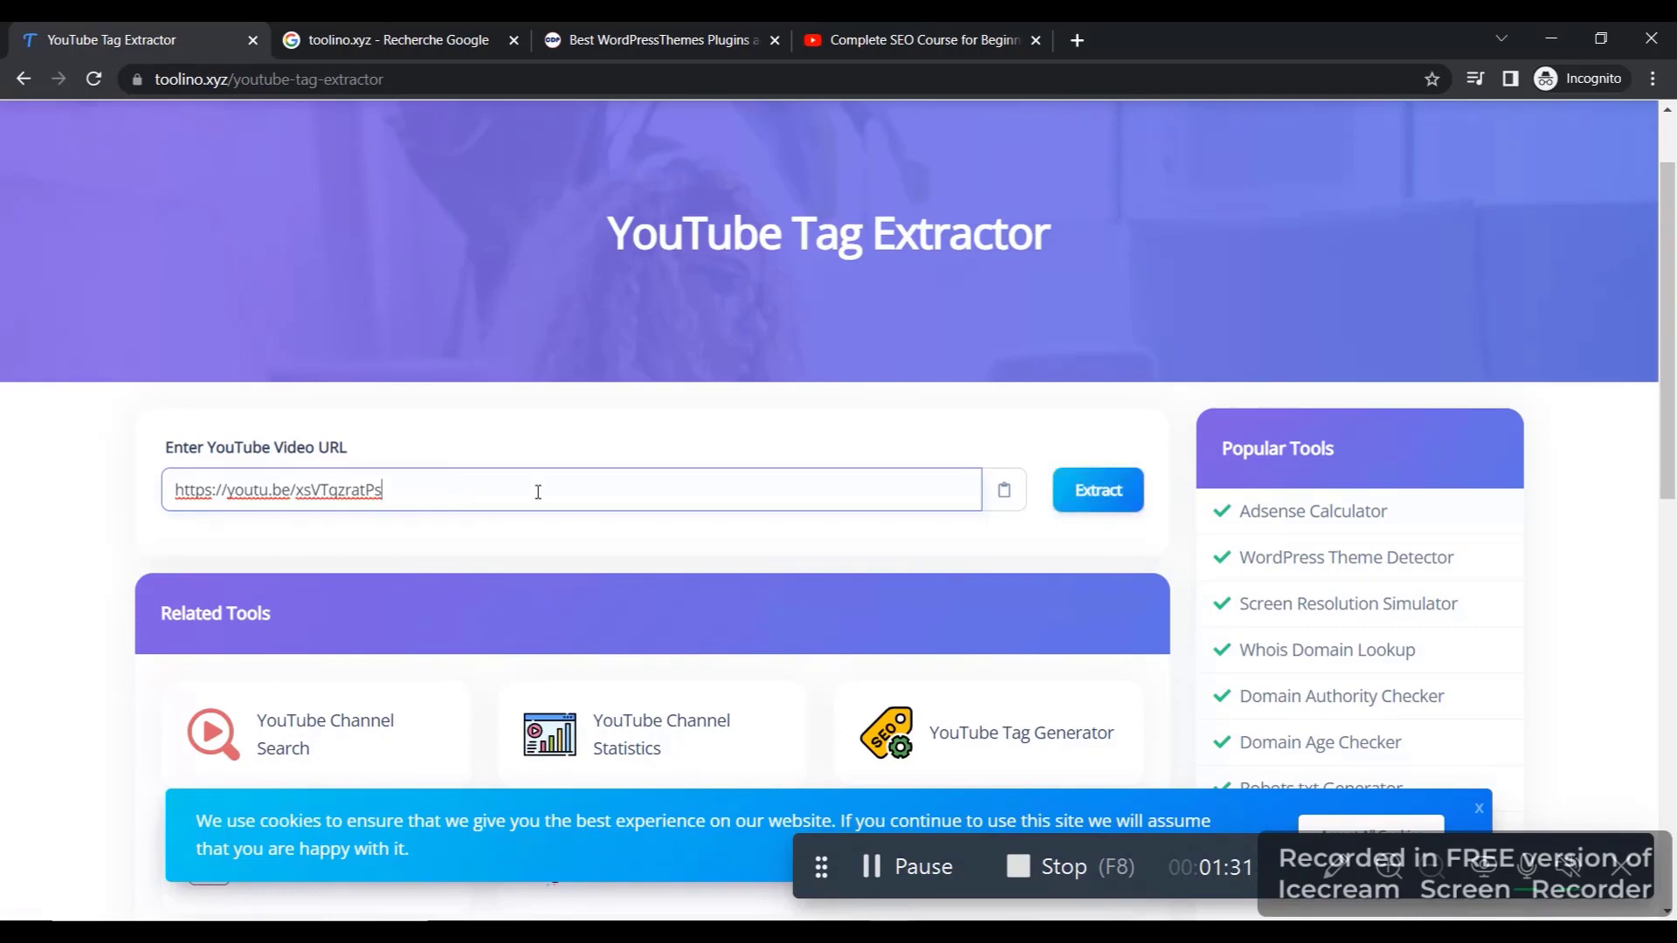
left_click(1094, 505)
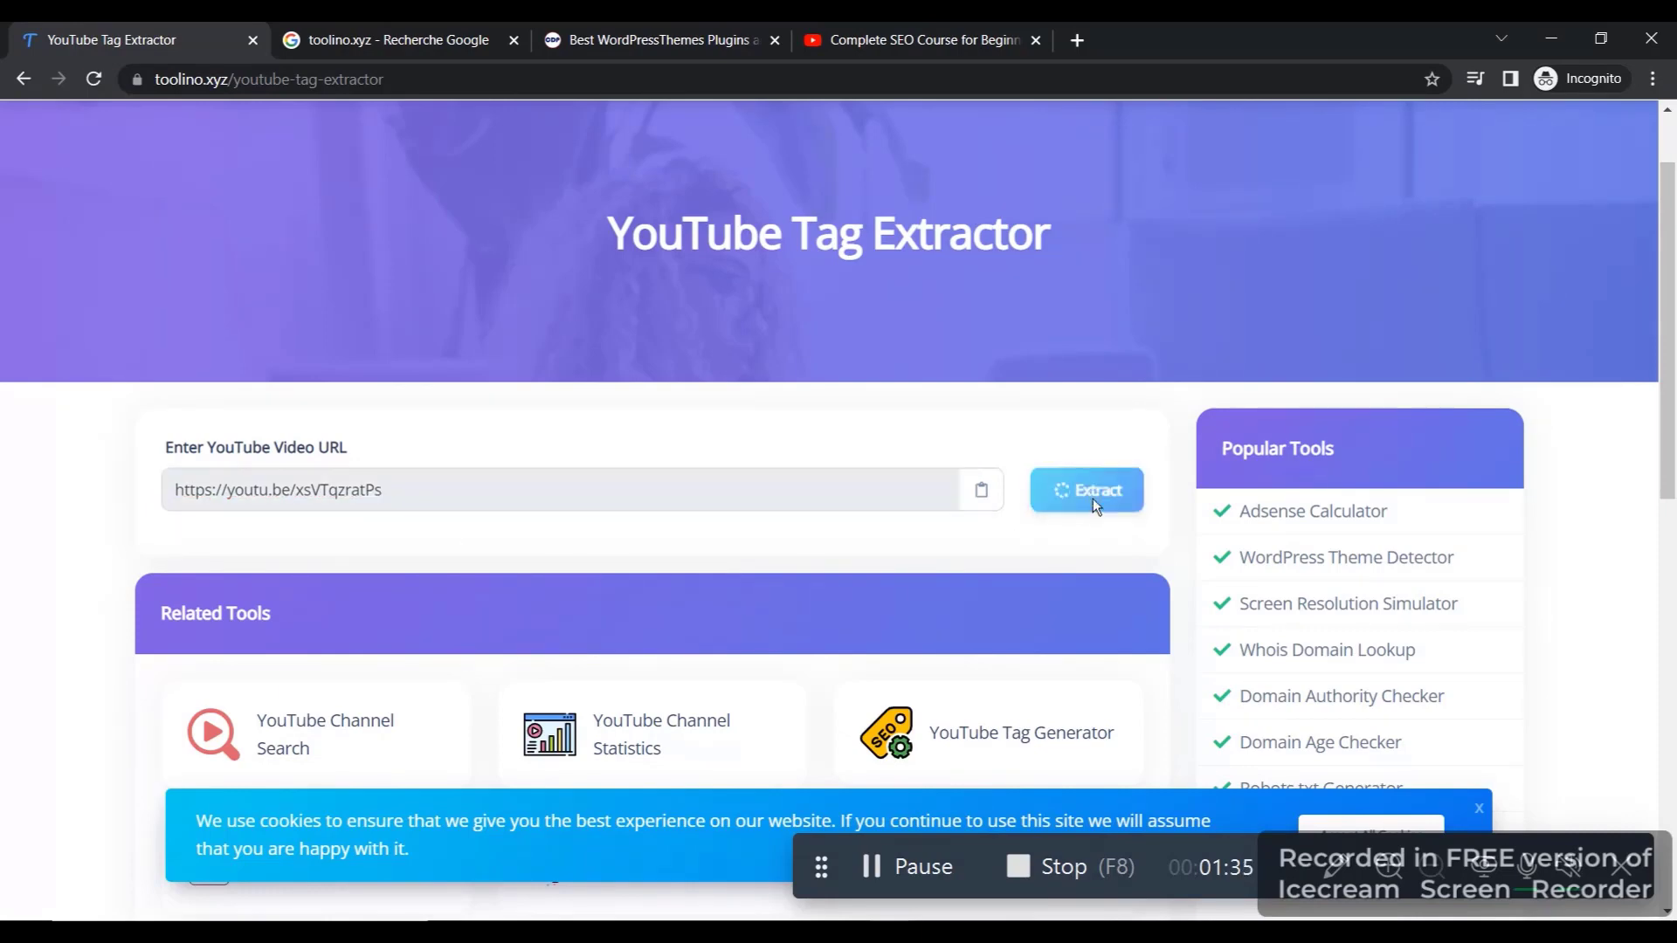
scroll(1056, 428, "down", 3)
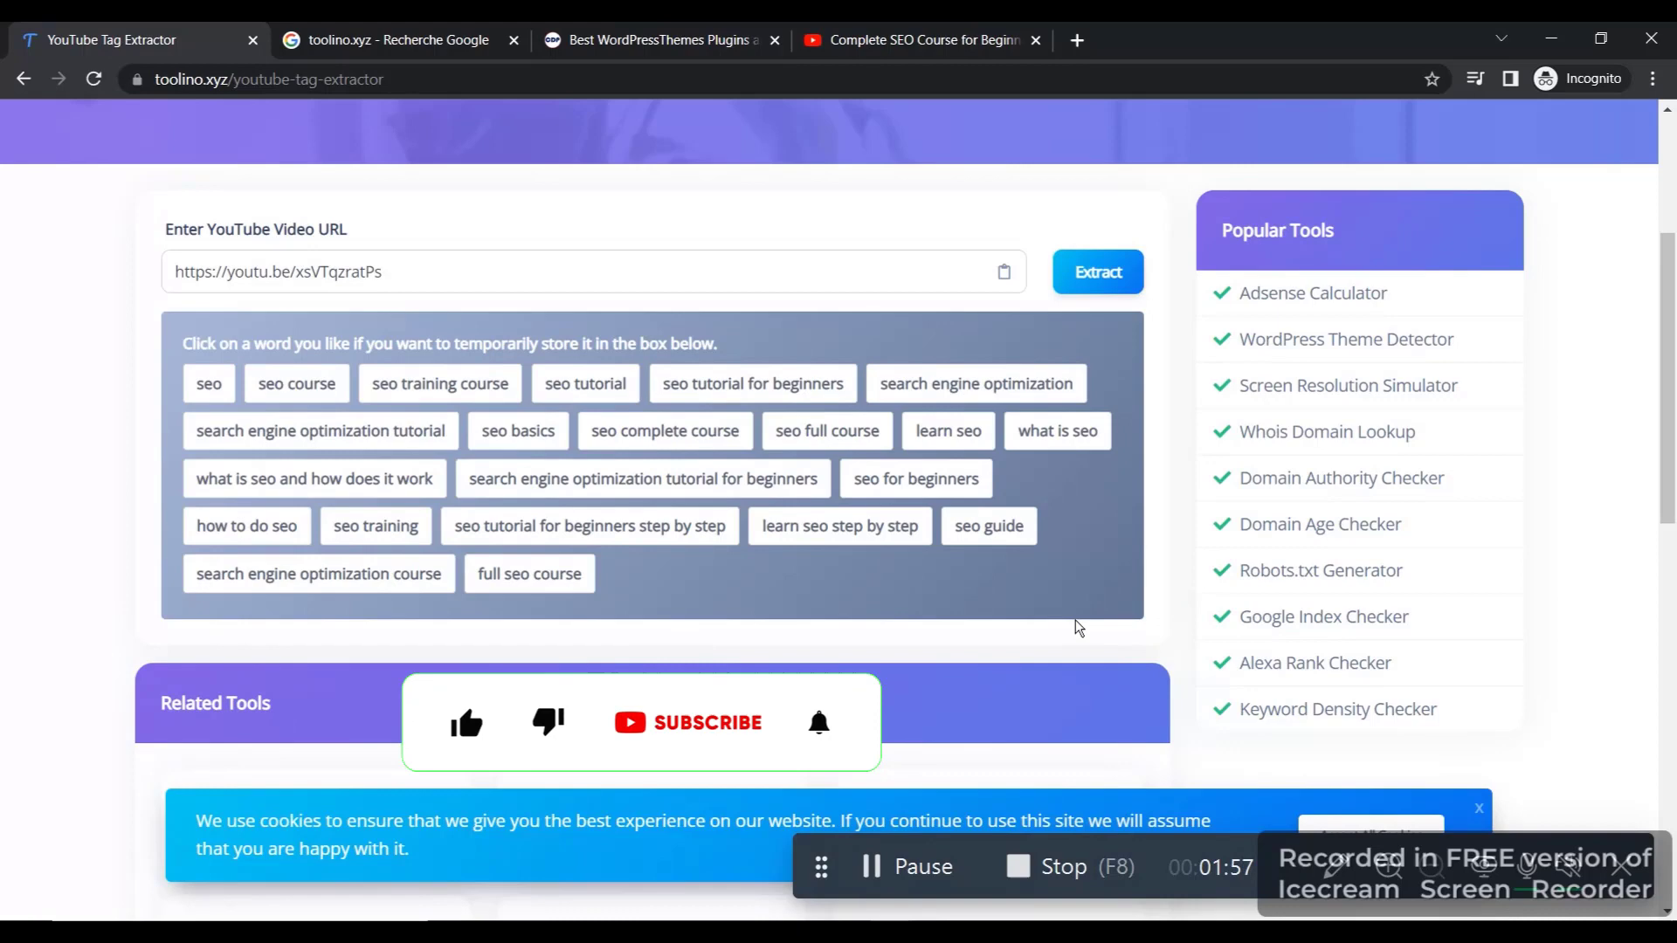
scroll(1076, 625, "up", 4)
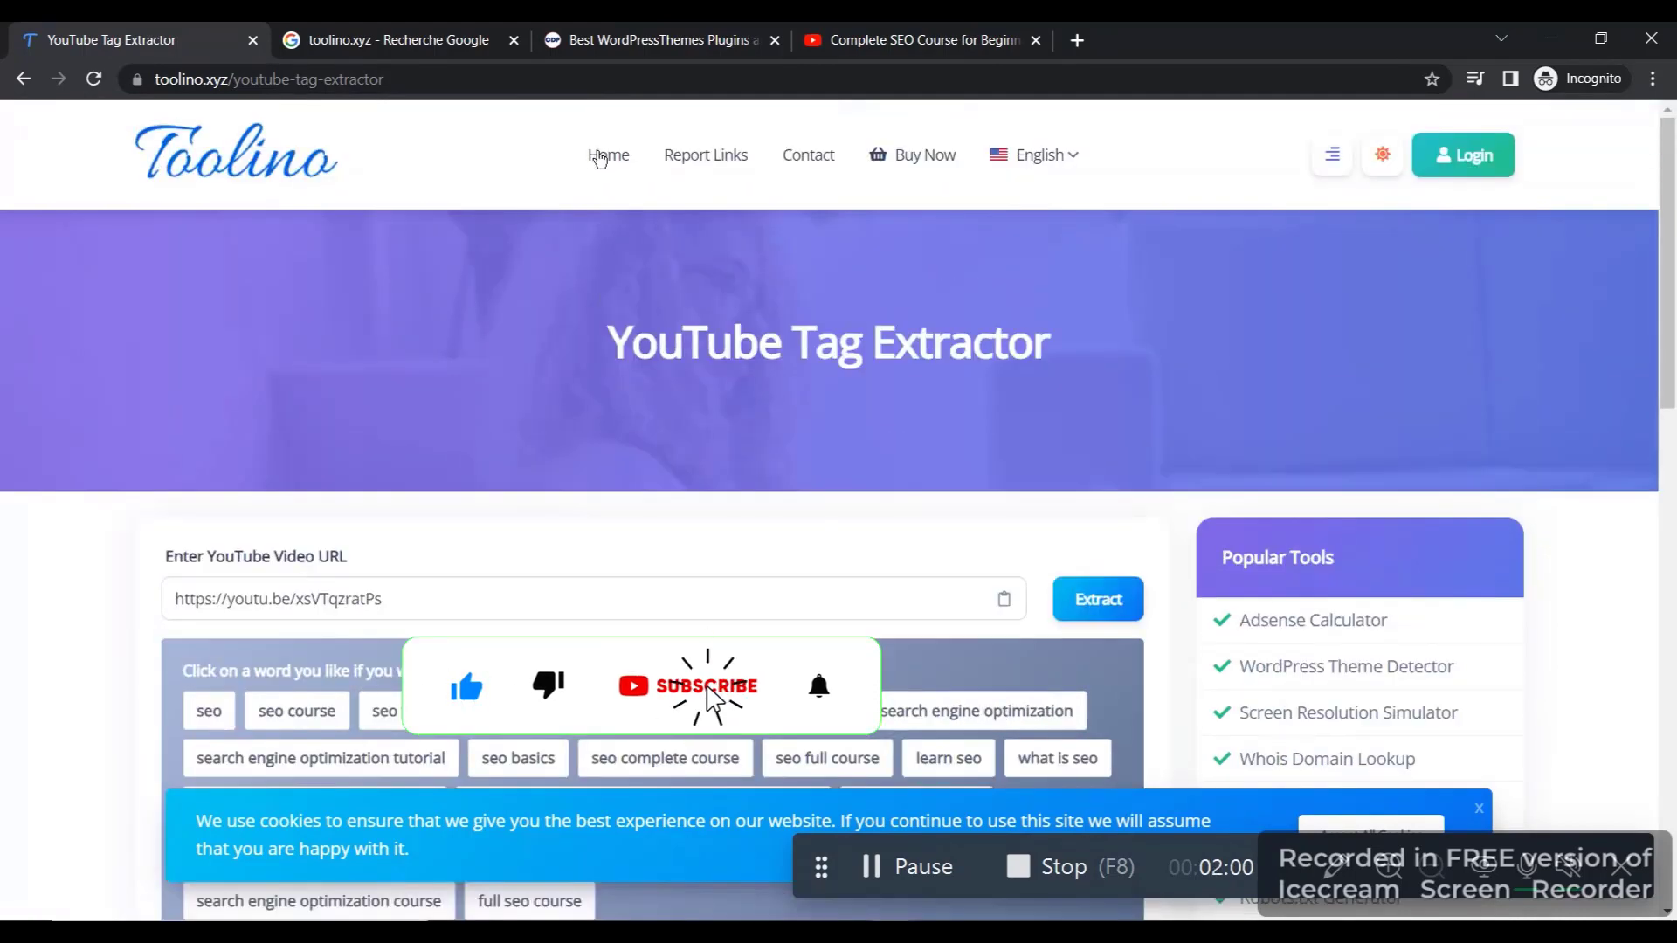
Return to the Toolino home page and scroll down to the Text Analysis Tools section.
left_click(600, 159)
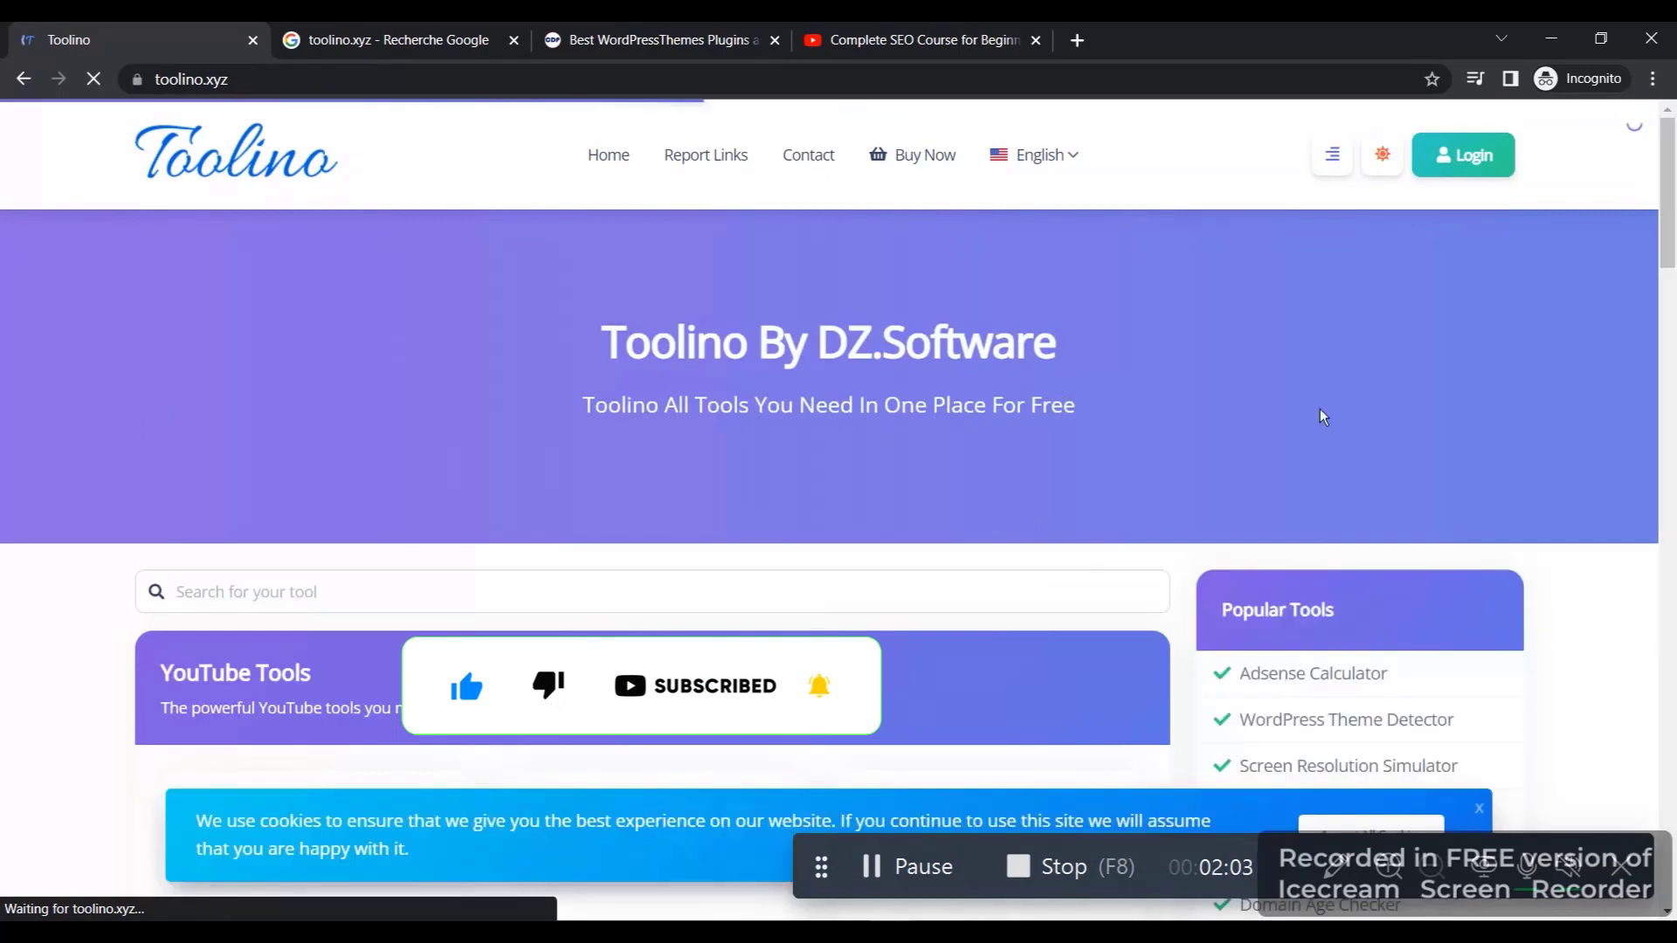
scroll(1186, 518, "down", 4)
scroll(1186, 519, "down", 1)
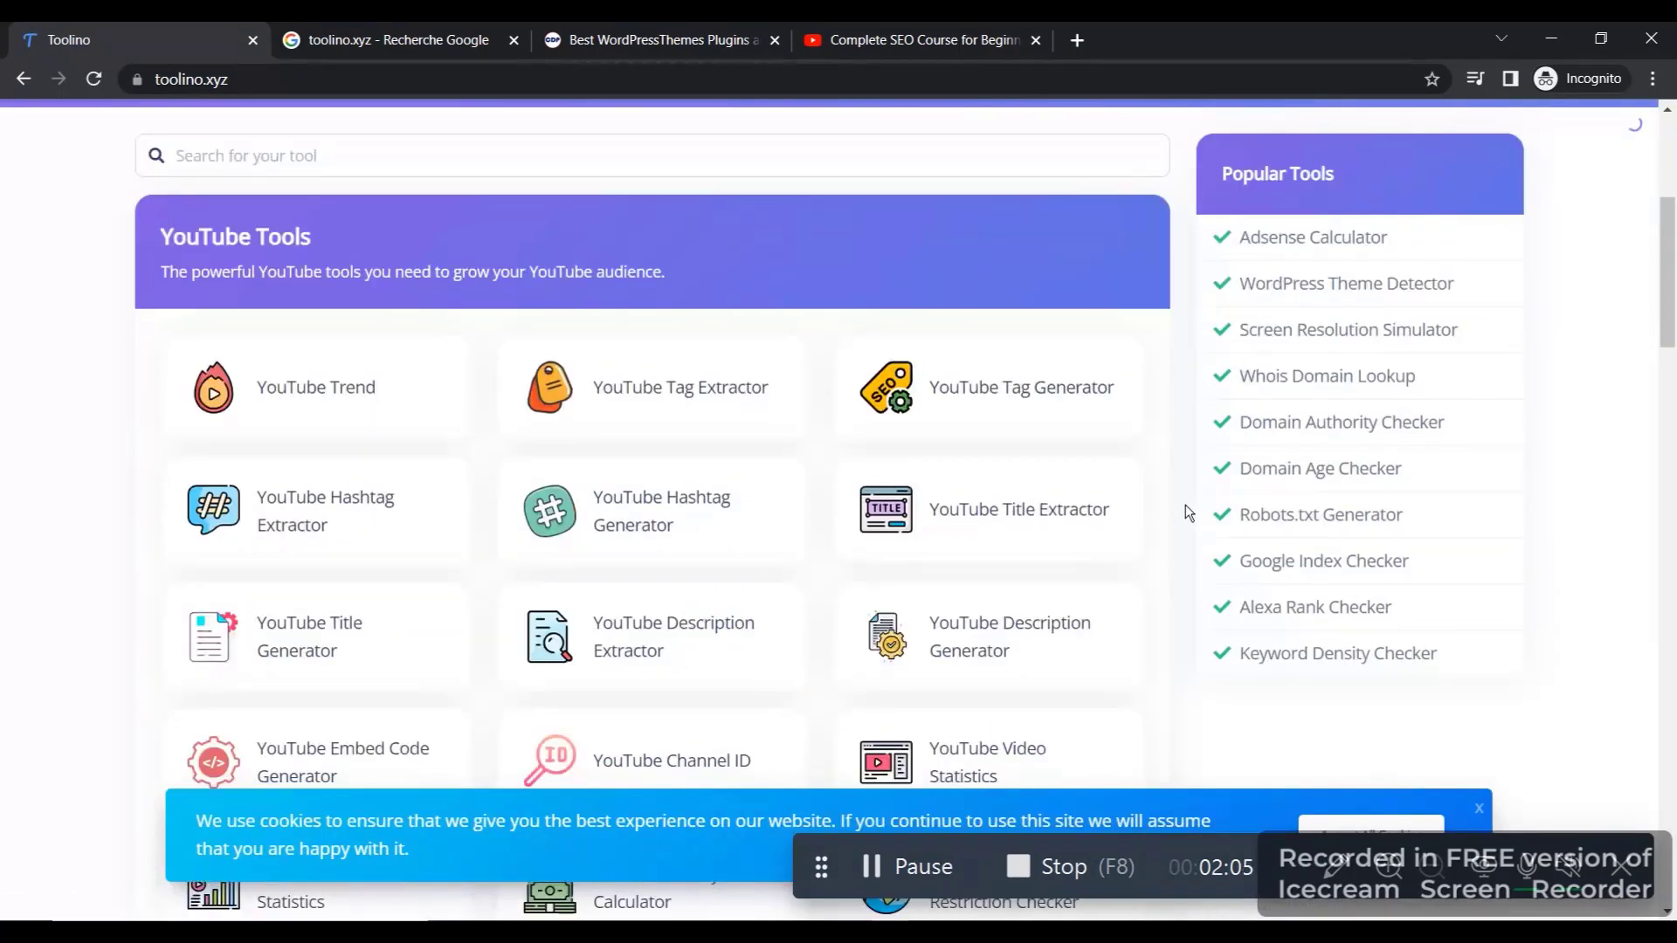
scroll(1186, 518, "down", 3)
scroll(1186, 518, "down", 8)
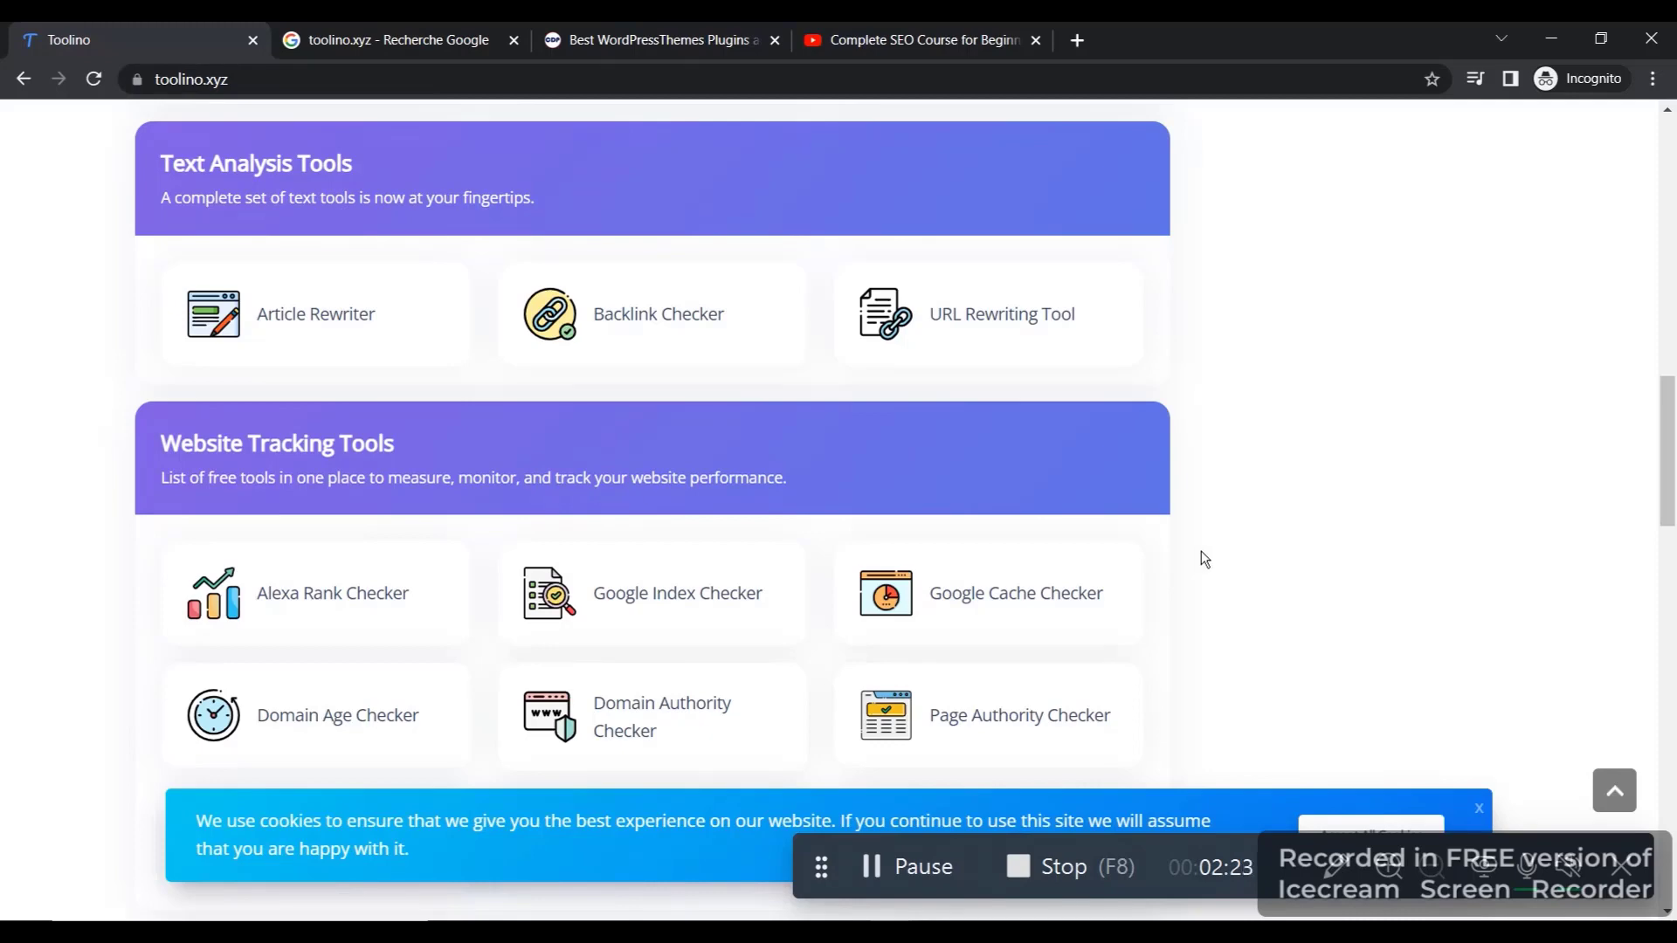
Copy the 'We believe anything is possible' paragraph from cheapdigitalproducts.xyz, then return to Toolino.
left_click(655, 39)
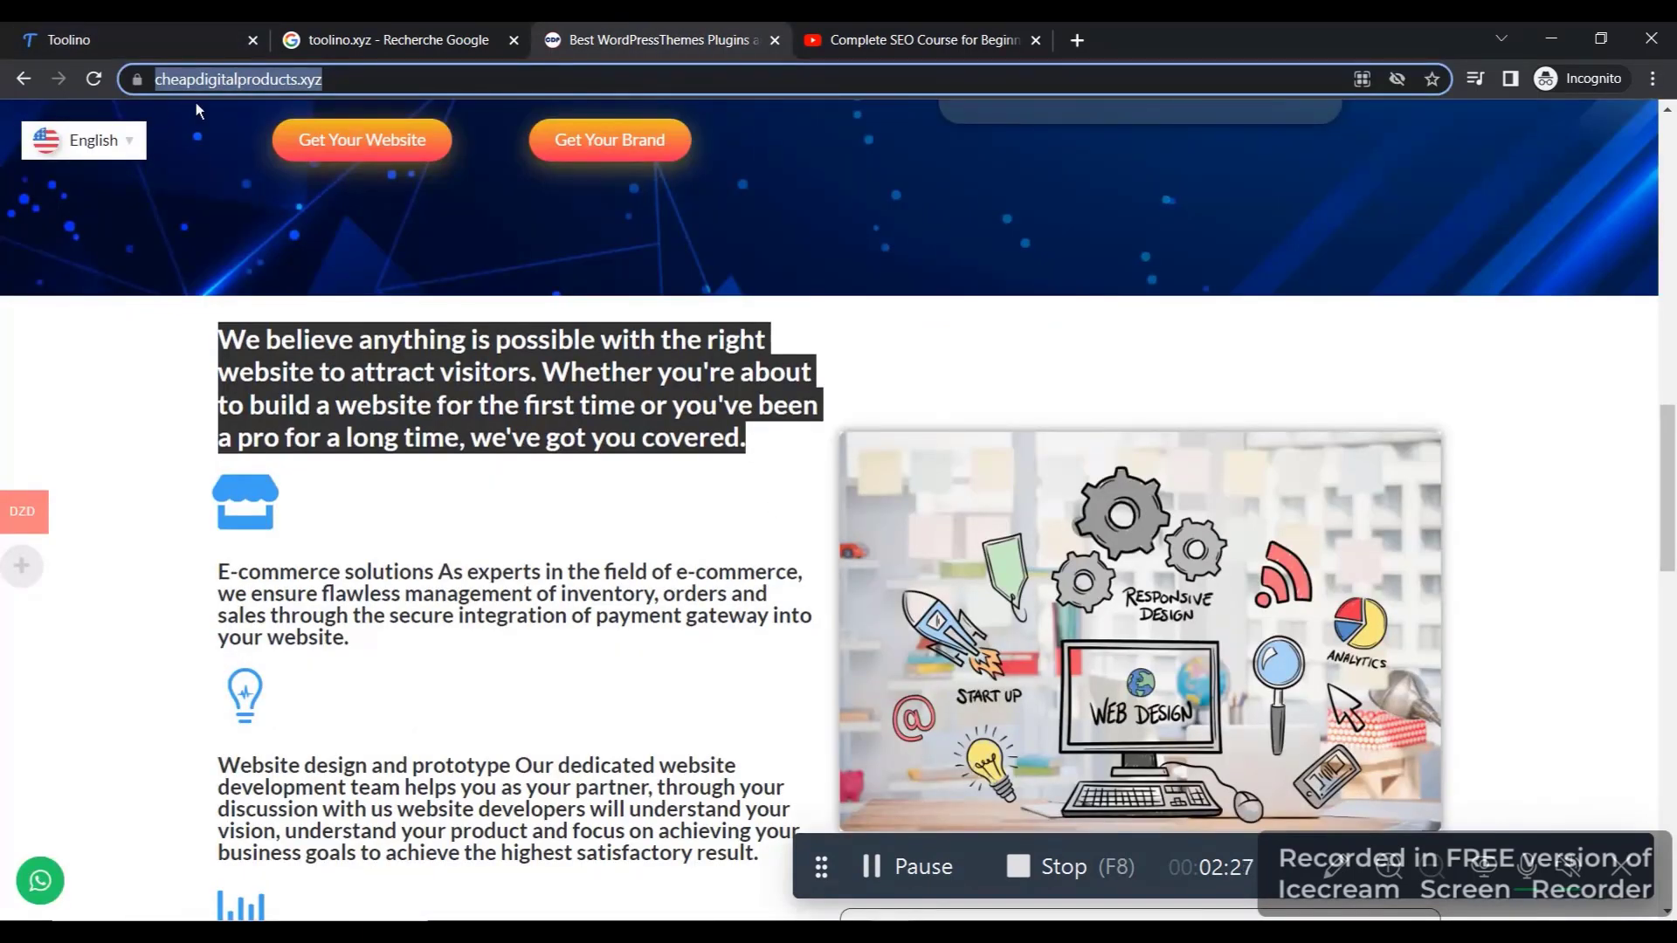
right_click(489, 391)
left_click(517, 407)
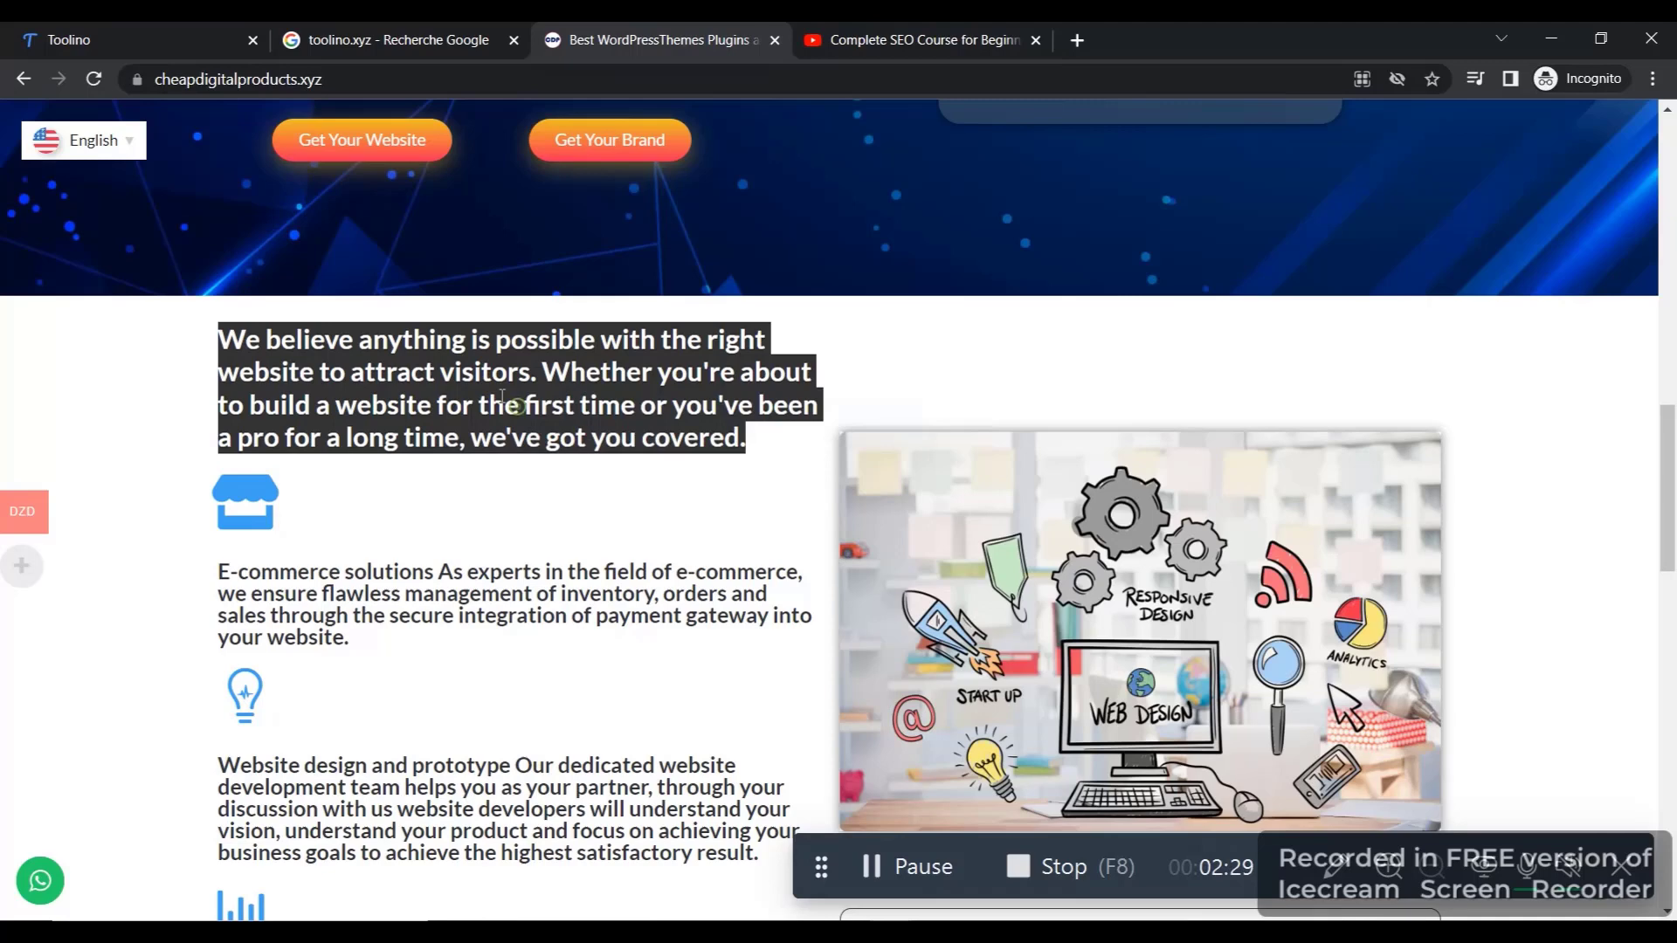
key("ctrl+1")
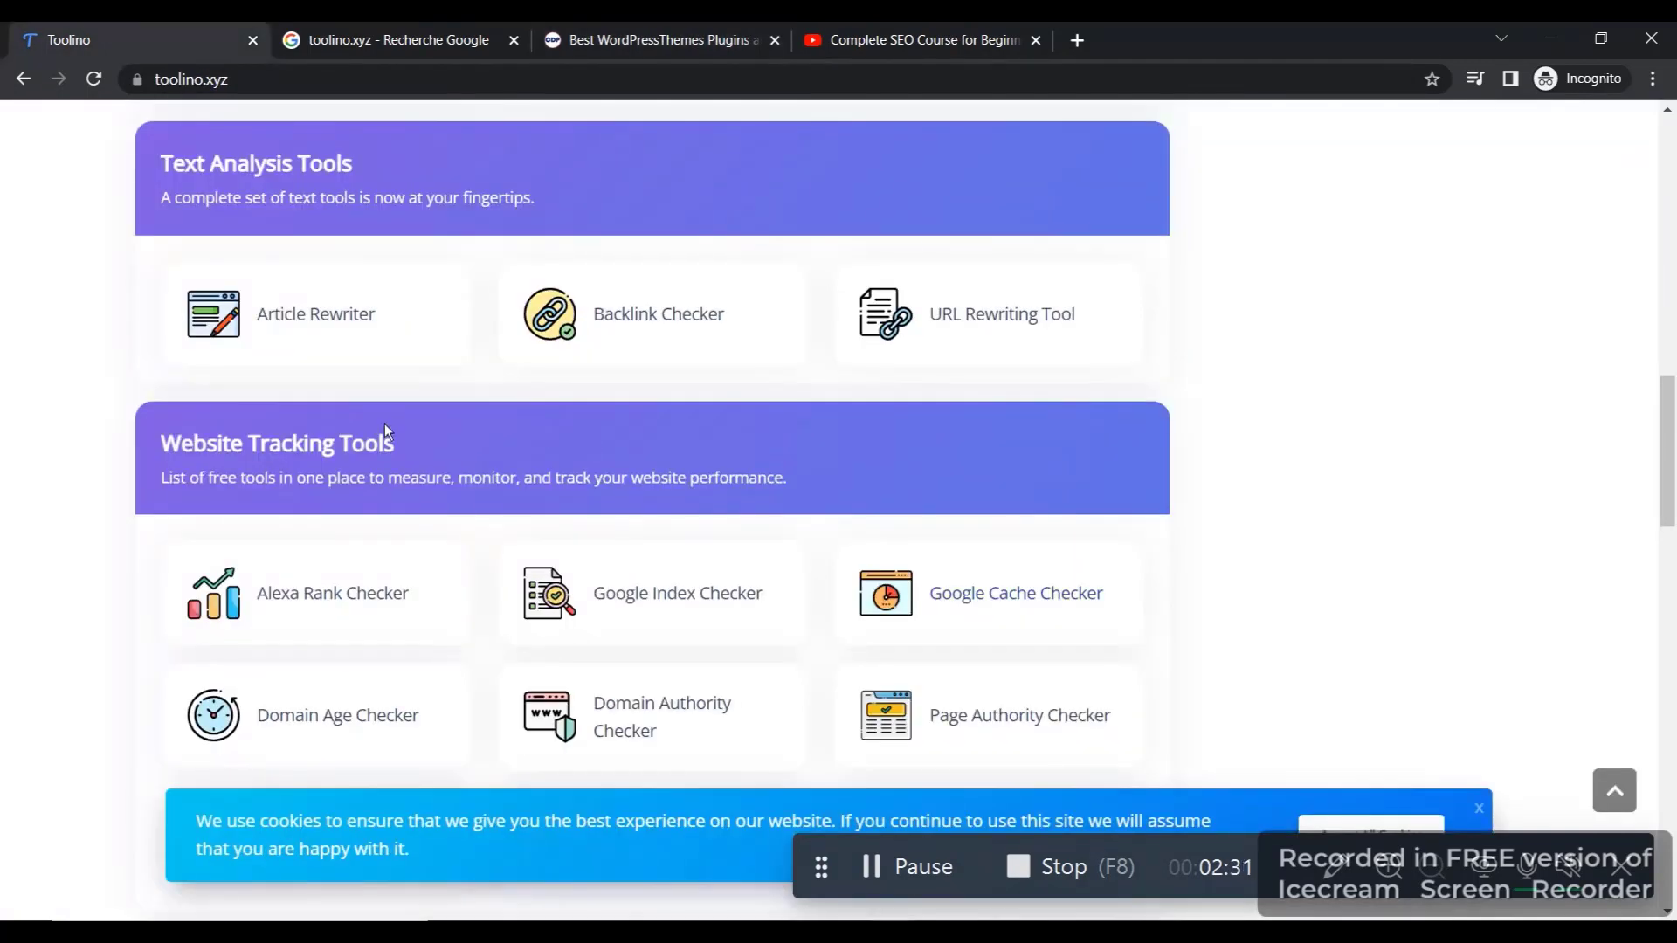
Paste the copied paragraph into the Article Rewriter and generate its reworded version.
left_click(335, 326)
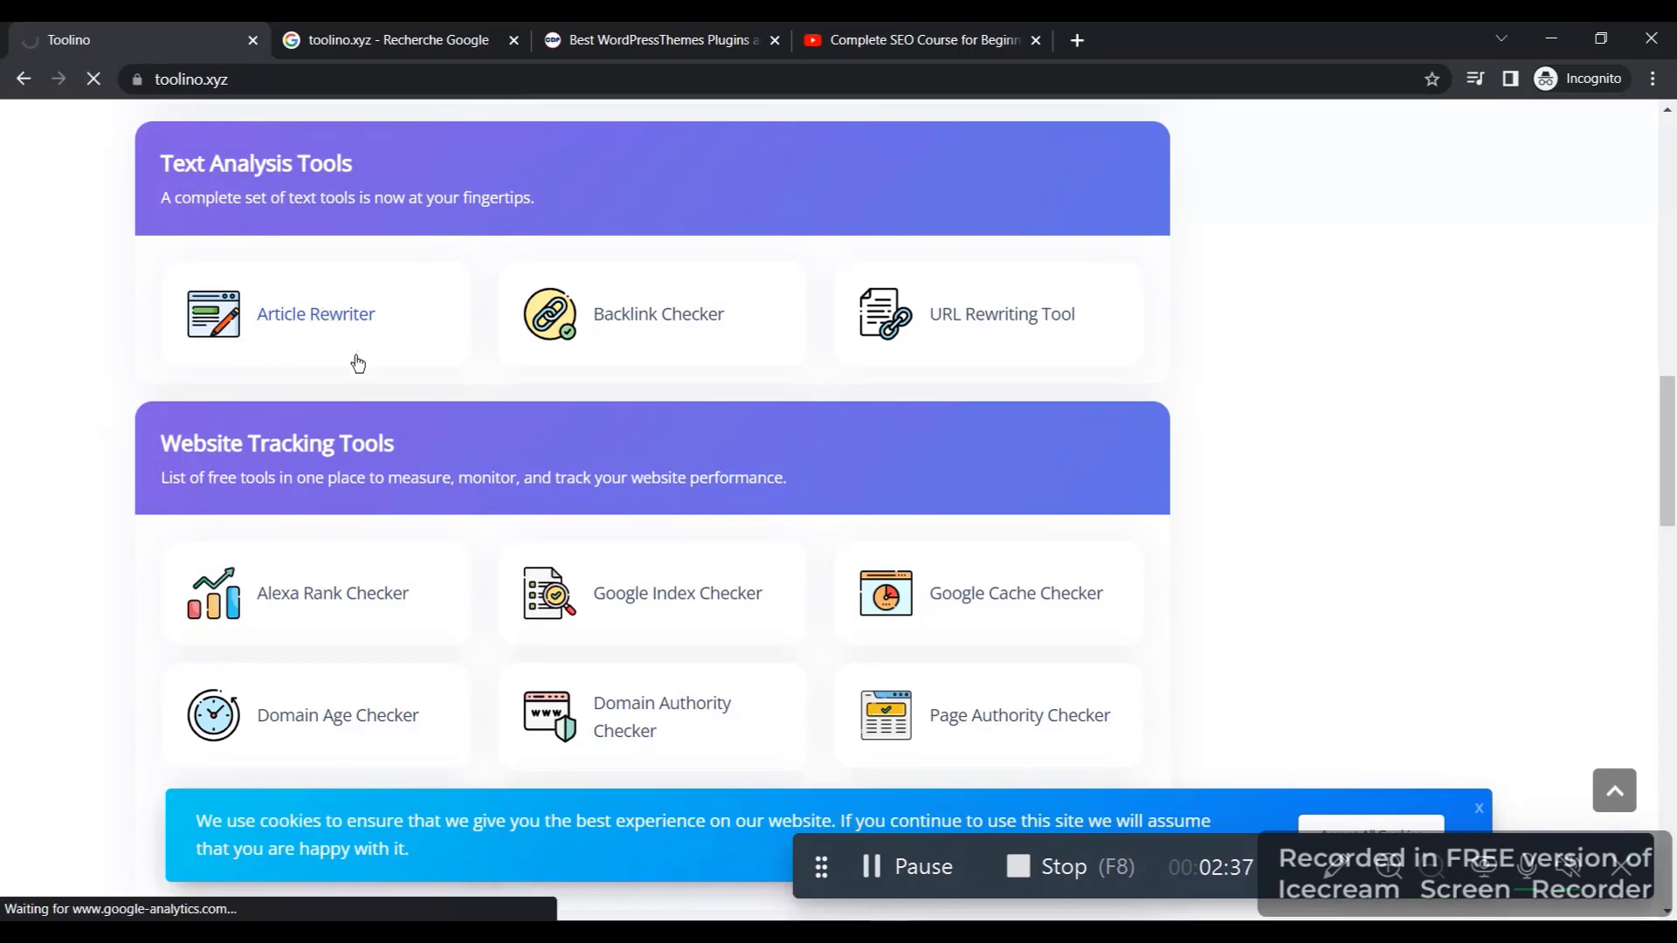
scroll(672, 524, "down", 3)
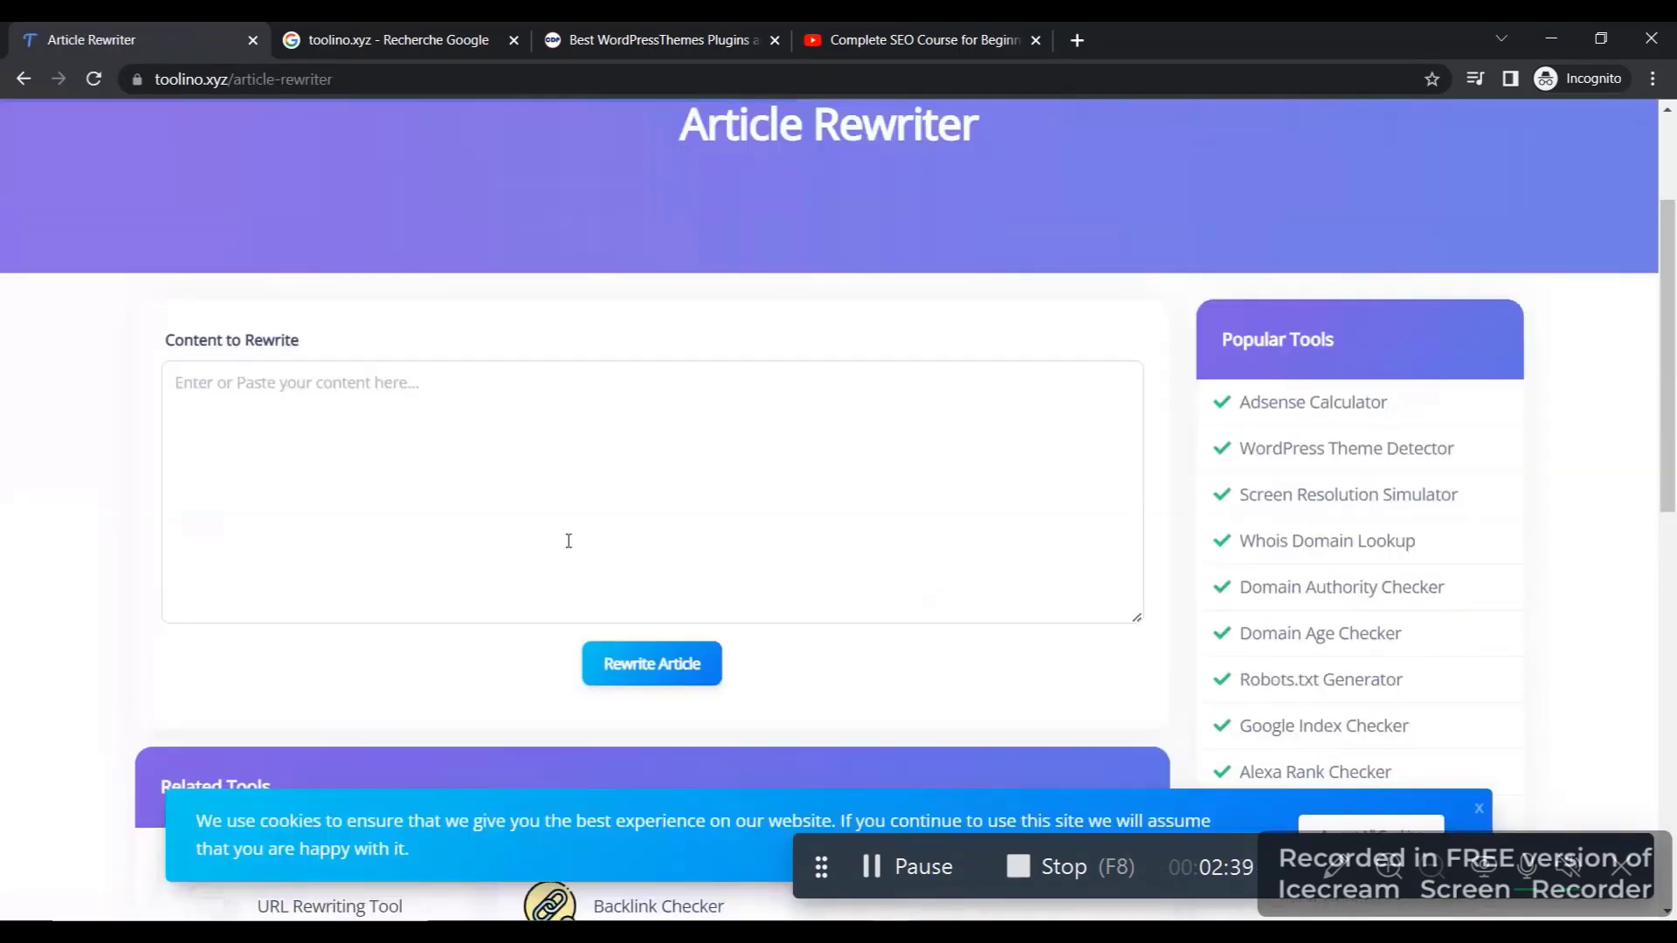
left_click(447, 439)
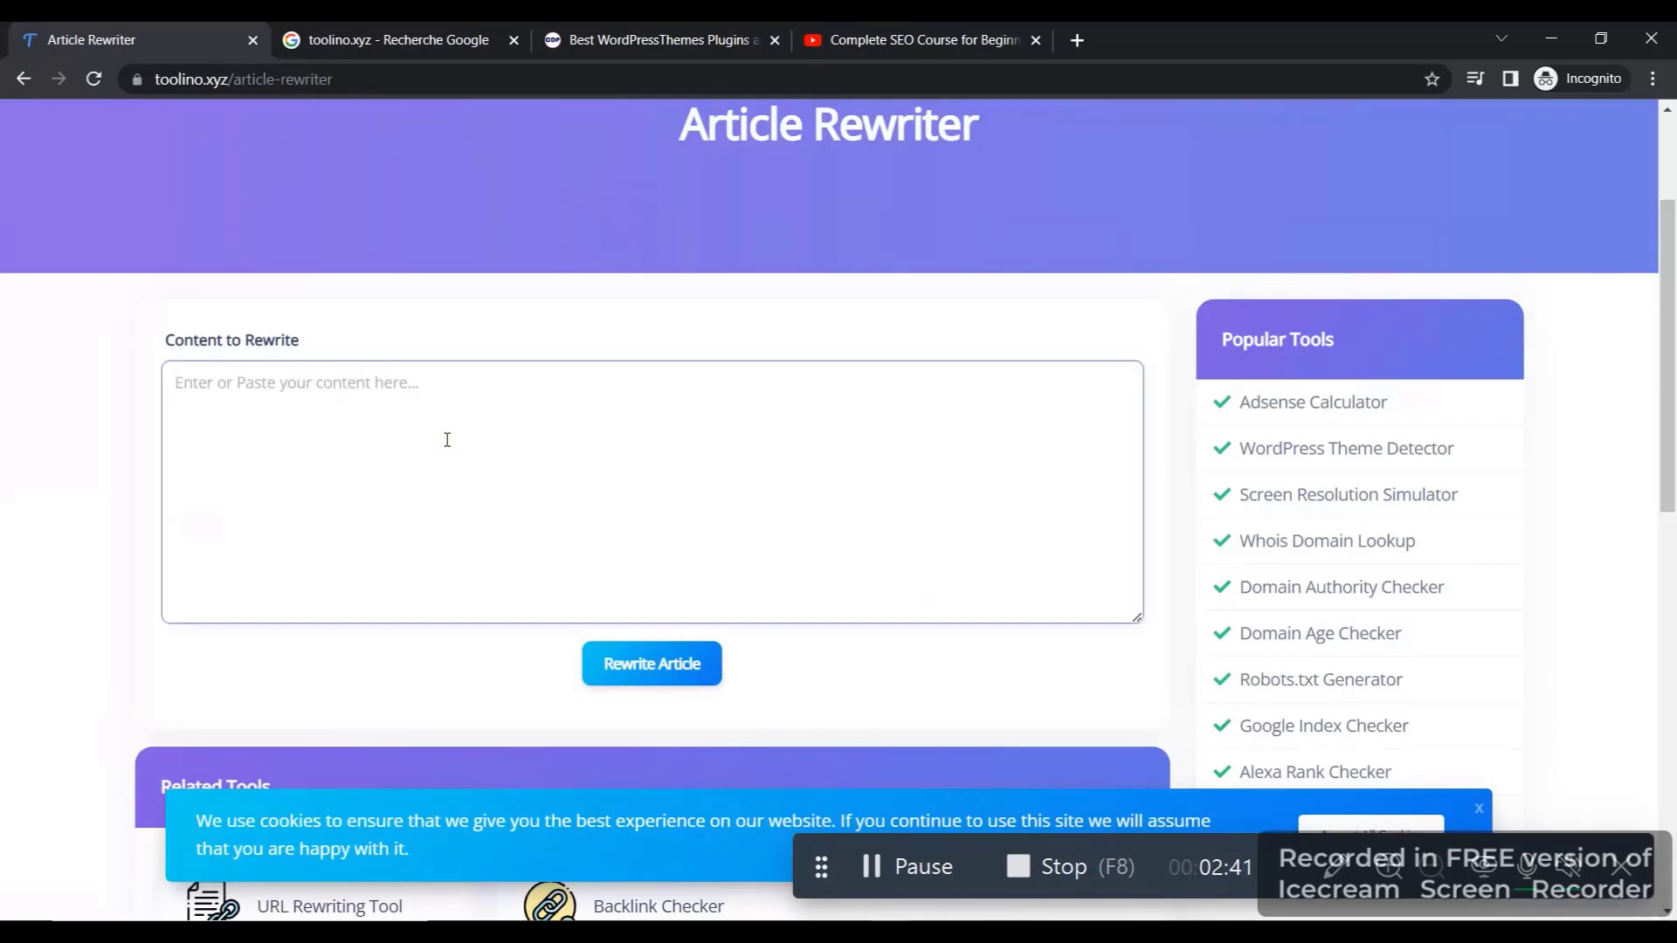
type("We believe anything is possible with the right website to attract visitors. Whether you're about to build a website for the first time or you've been a pro for a long time, we've got you covered.")
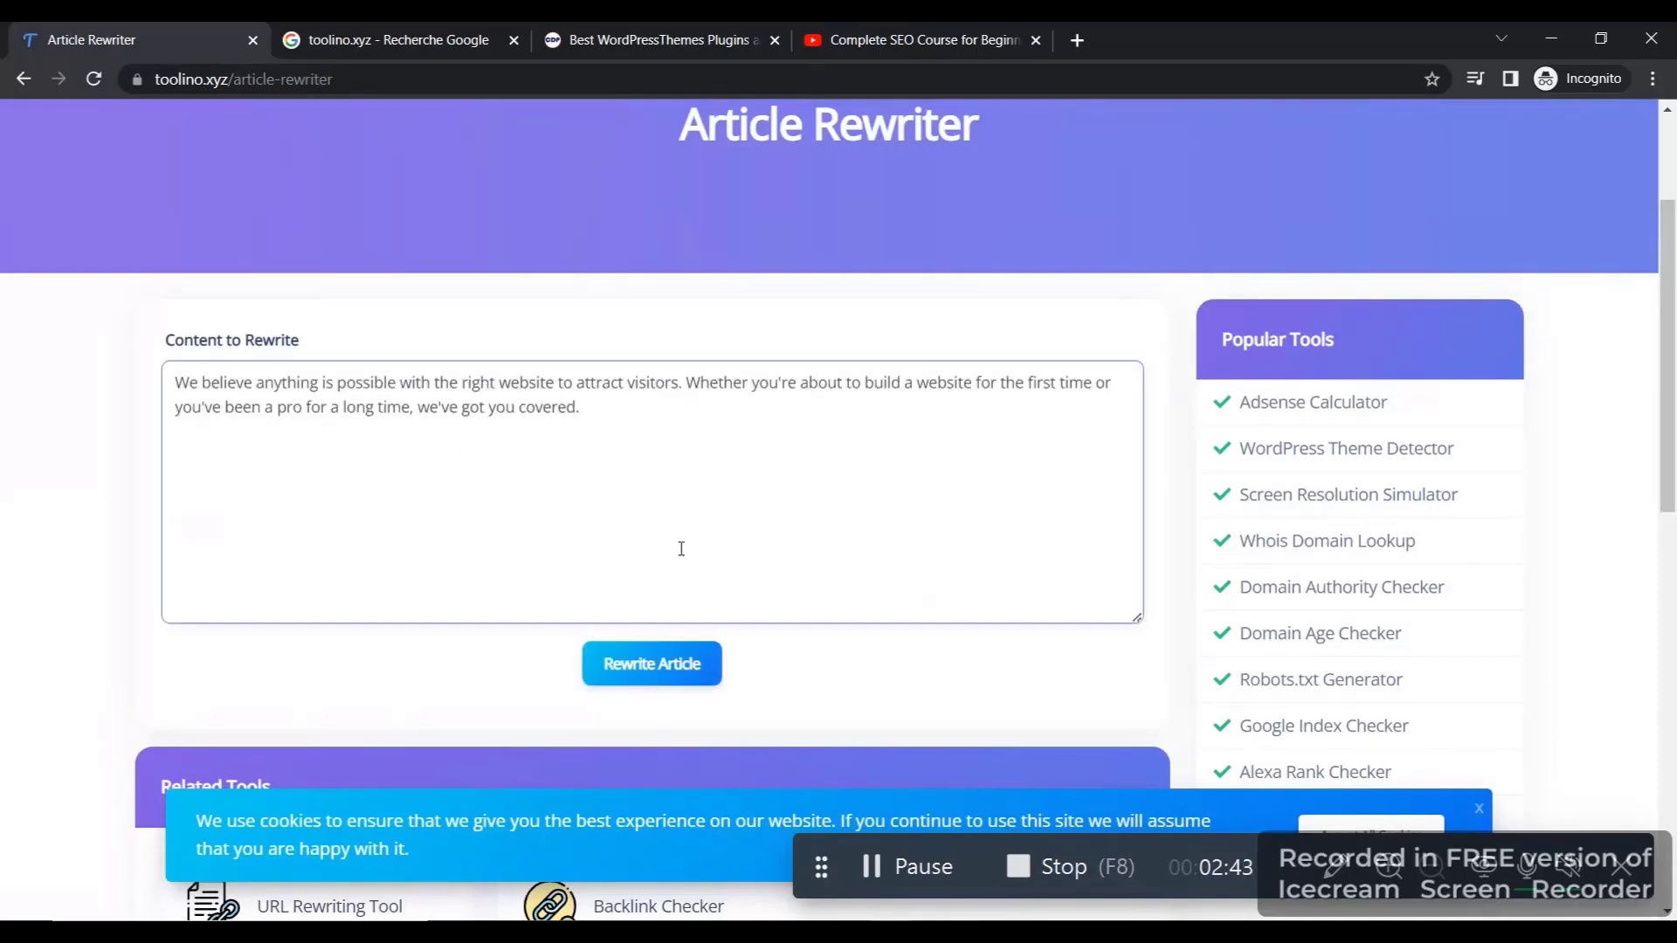
scroll(671, 522, "down", 1)
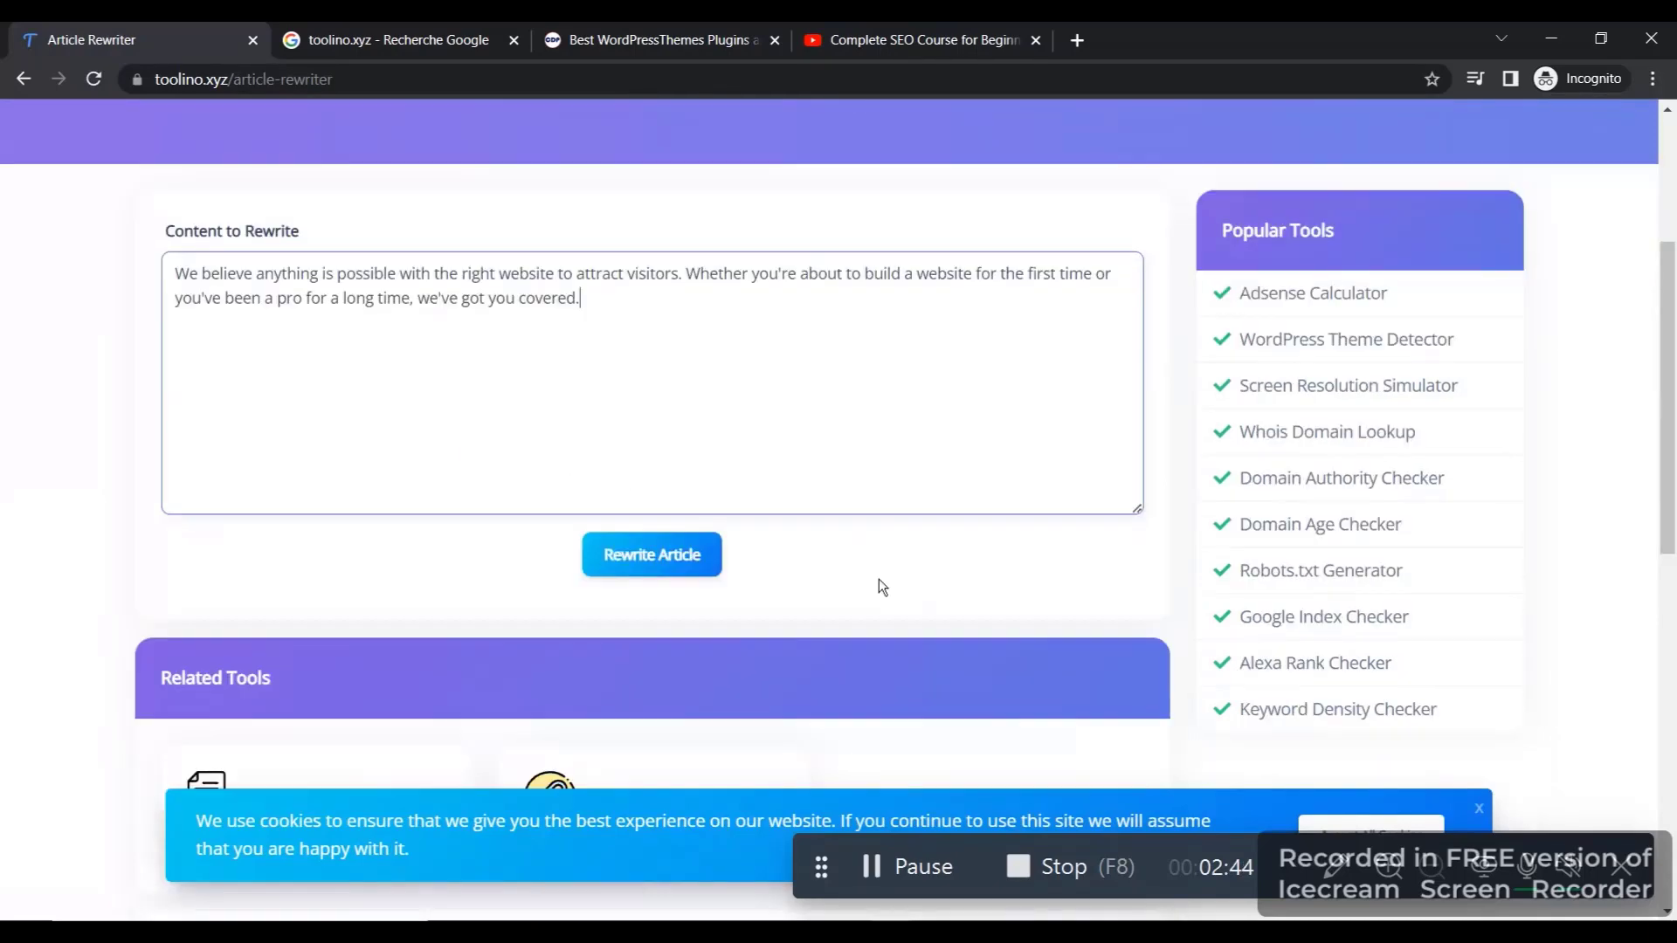
left_click(664, 567)
scroll(873, 611, "down", 2)
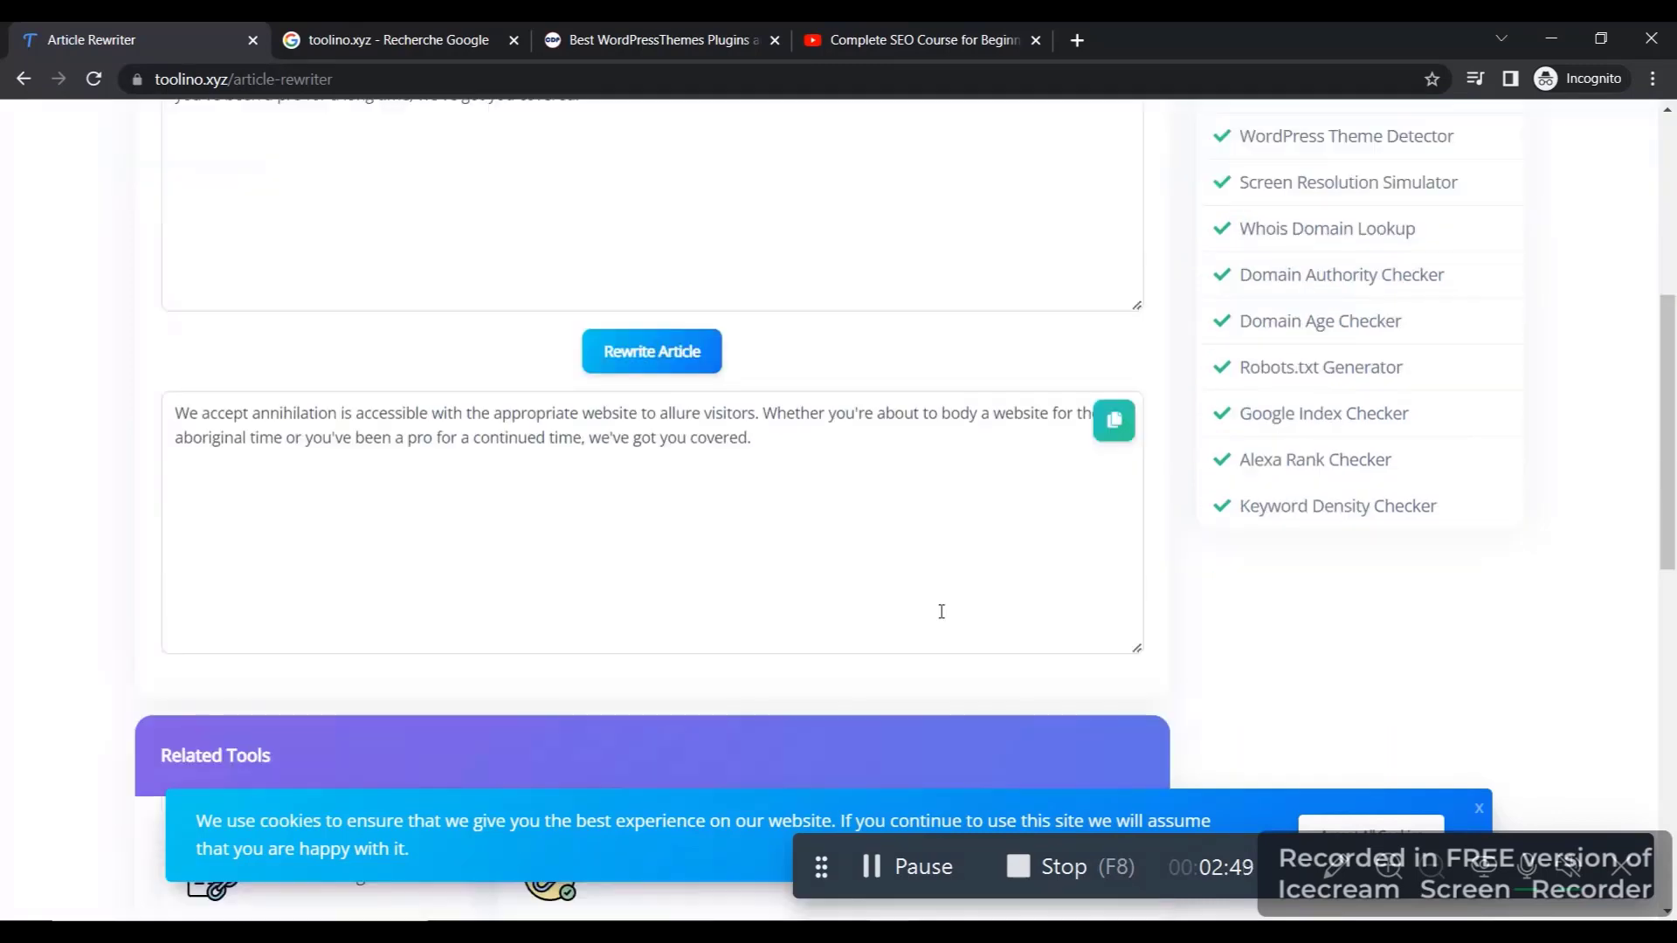
scroll(464, 524, "up", 1)
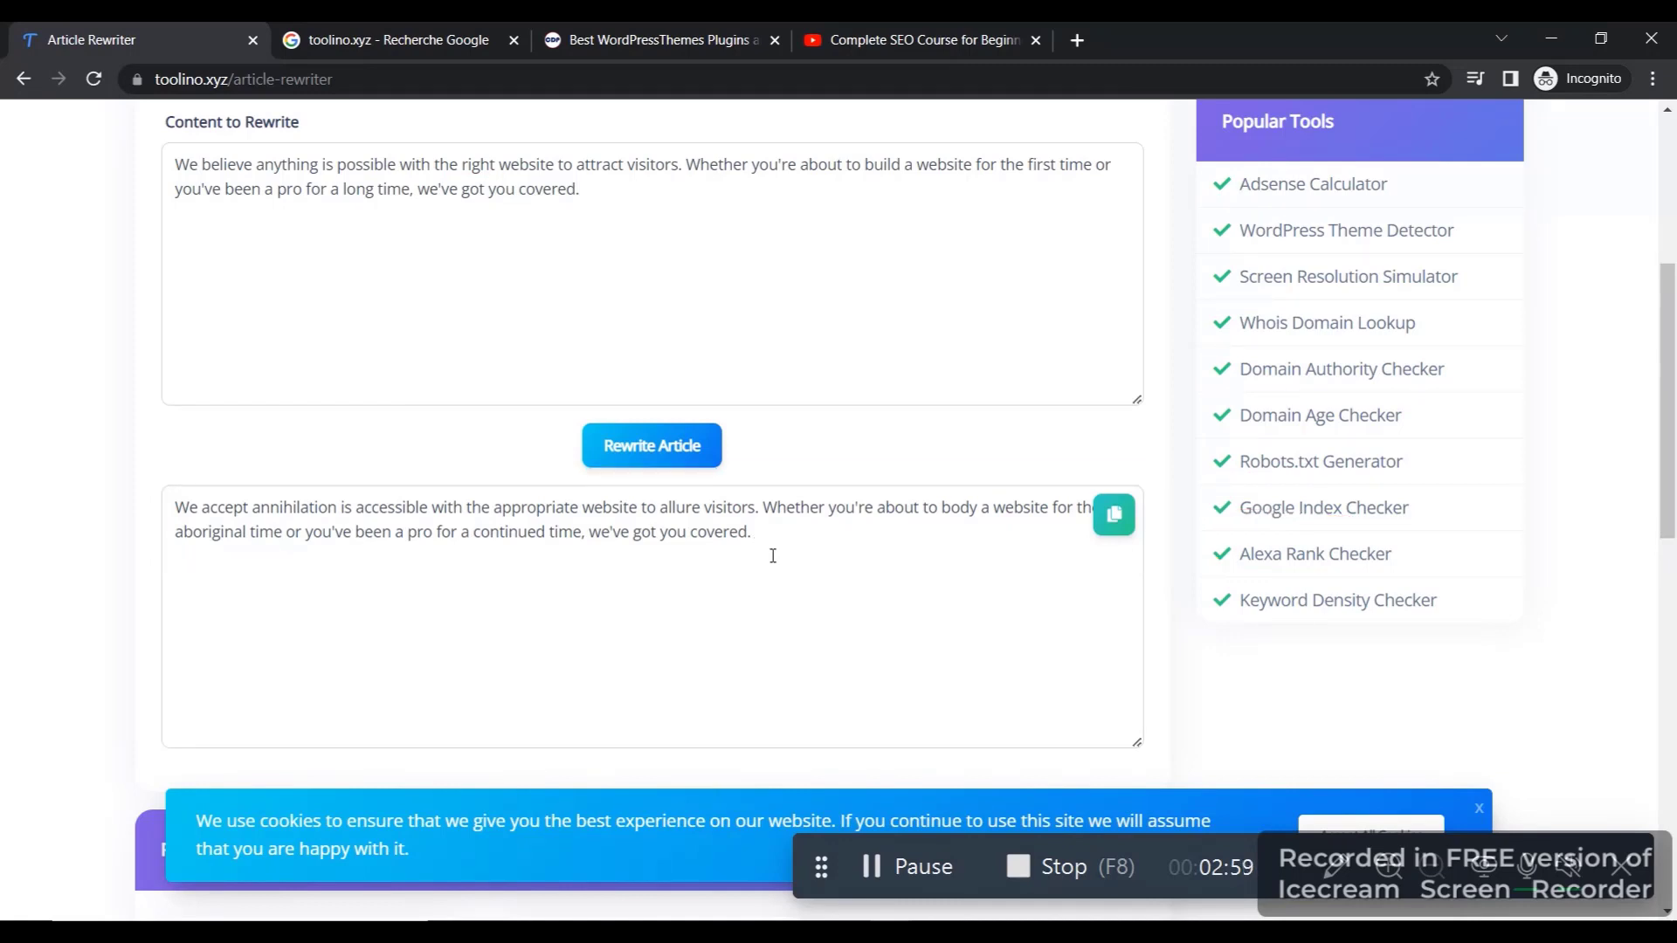
Highlight the reworded word 'accept' in the rewriter output, then scroll back to the top.
left_click_drag(1672, 426, 1672, 417)
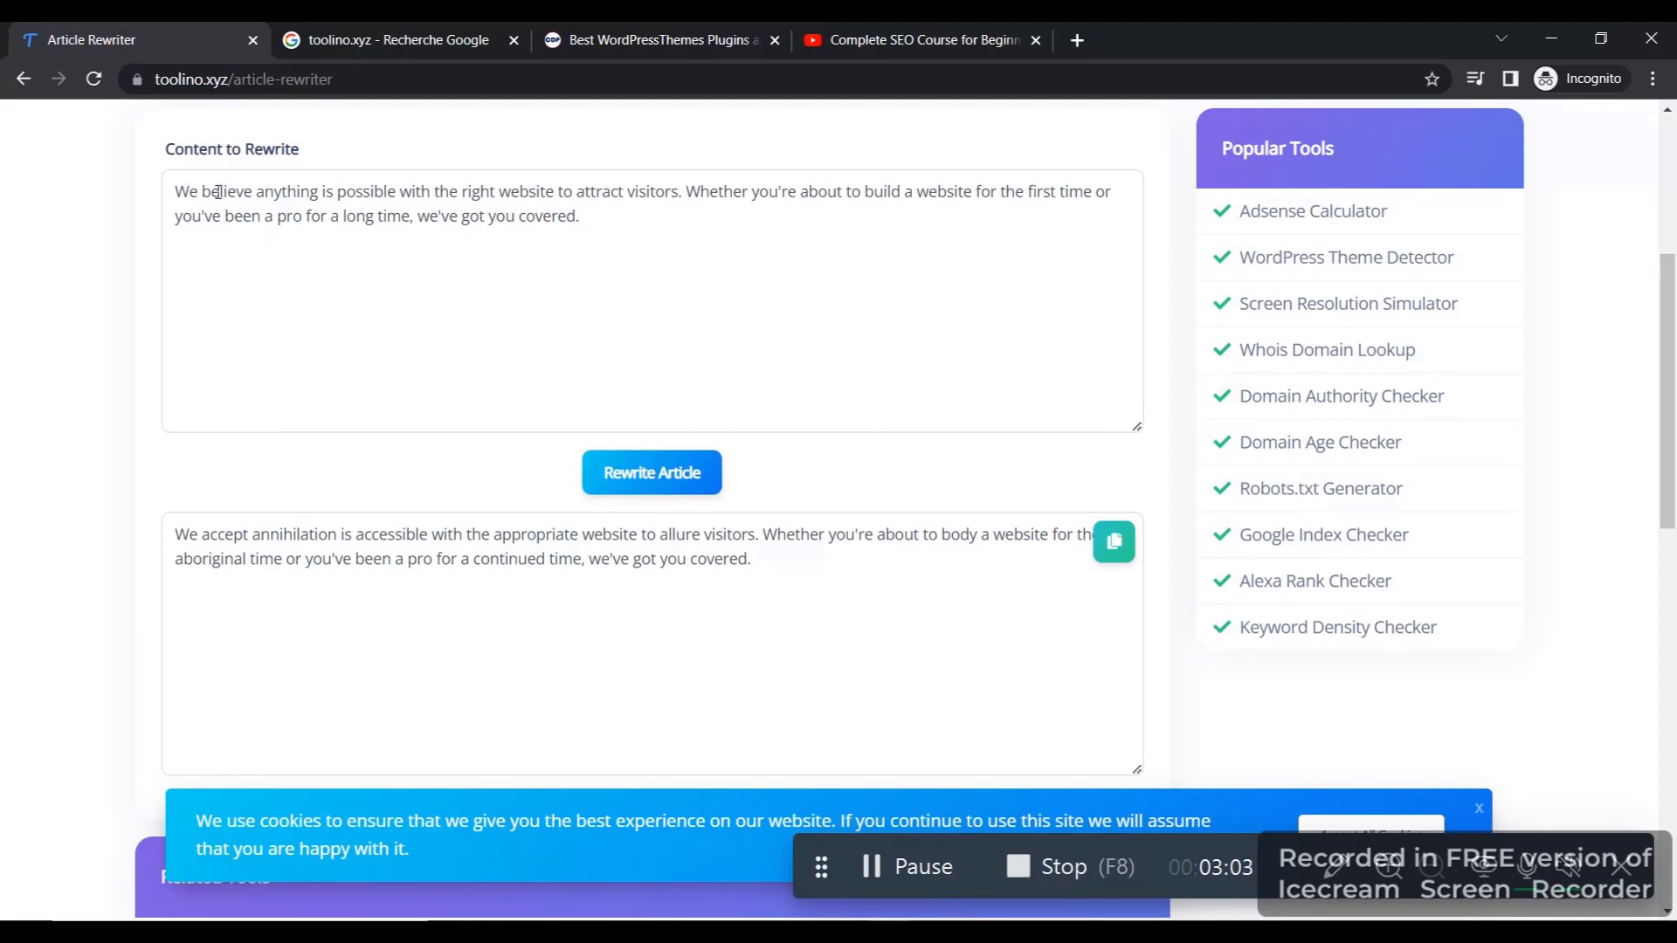
left_click_drag(203, 535, 251, 538)
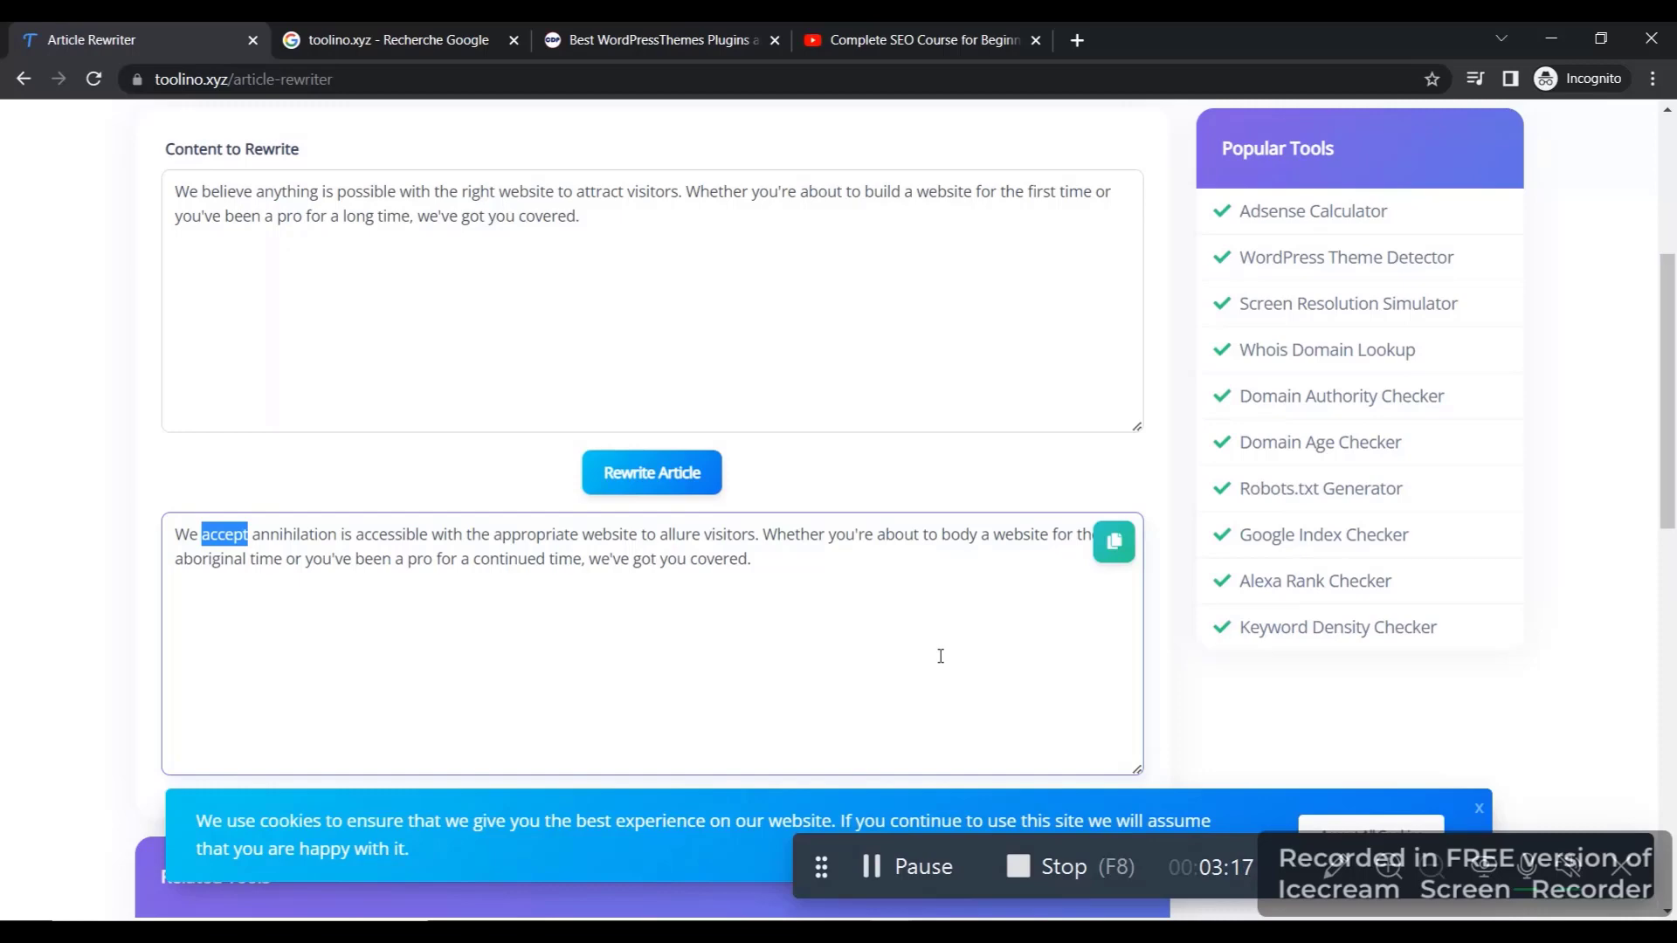
scroll(940, 662, "up", 5)
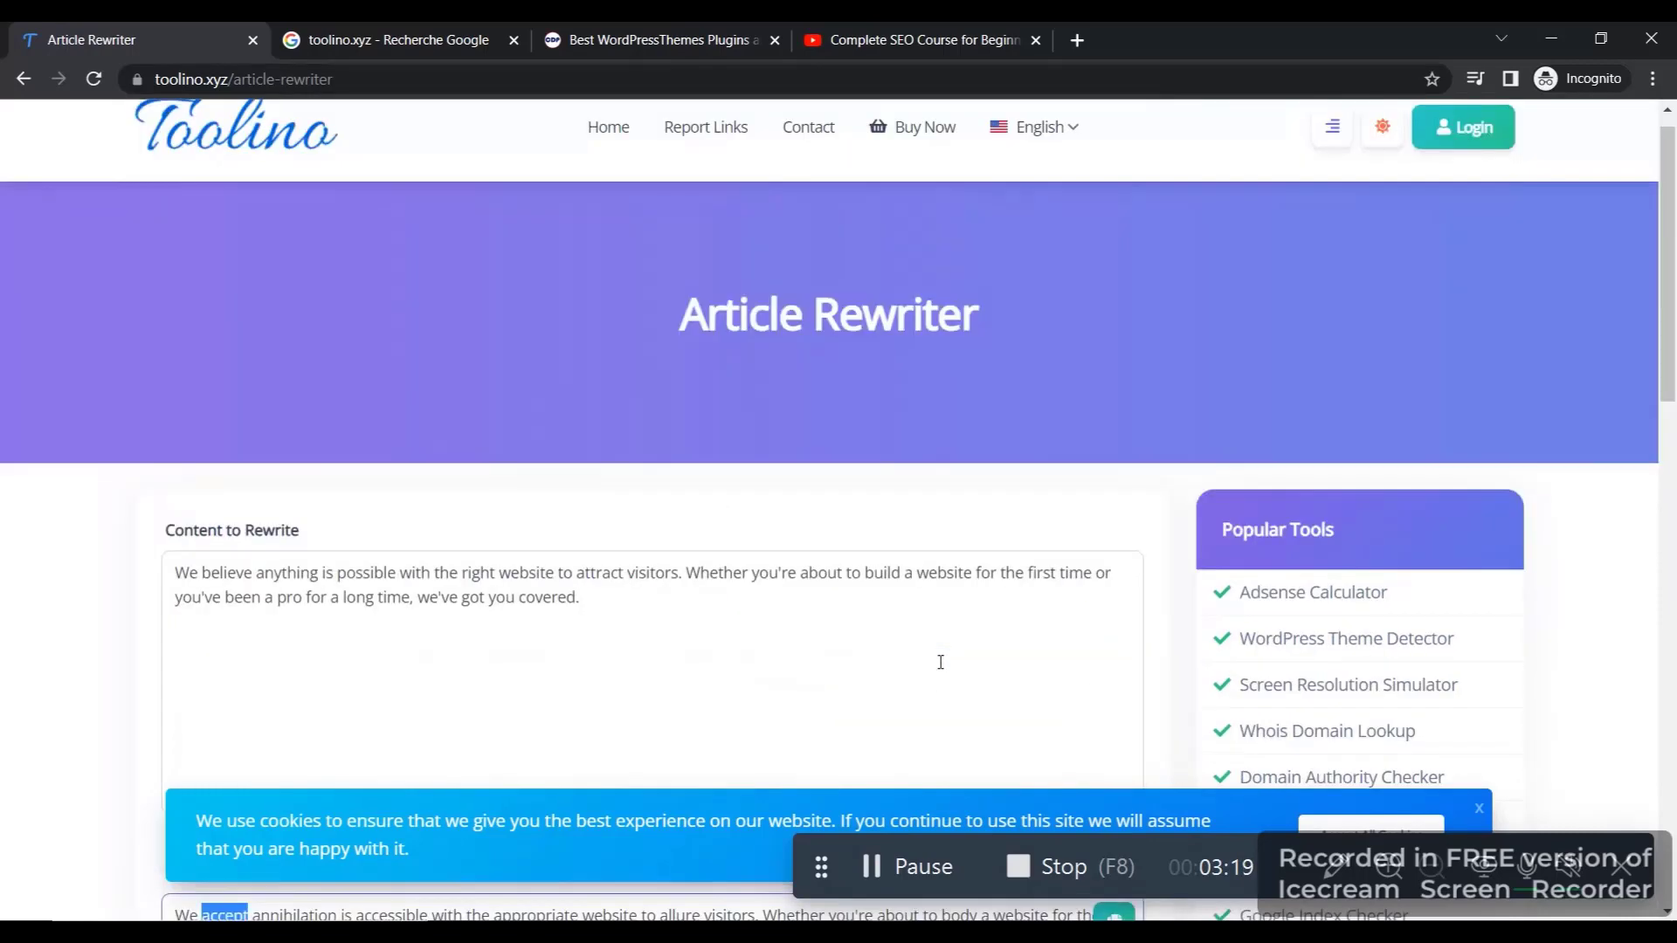
Return to the home page, scroll through the tool list, and jump back to the top.
left_click(615, 155)
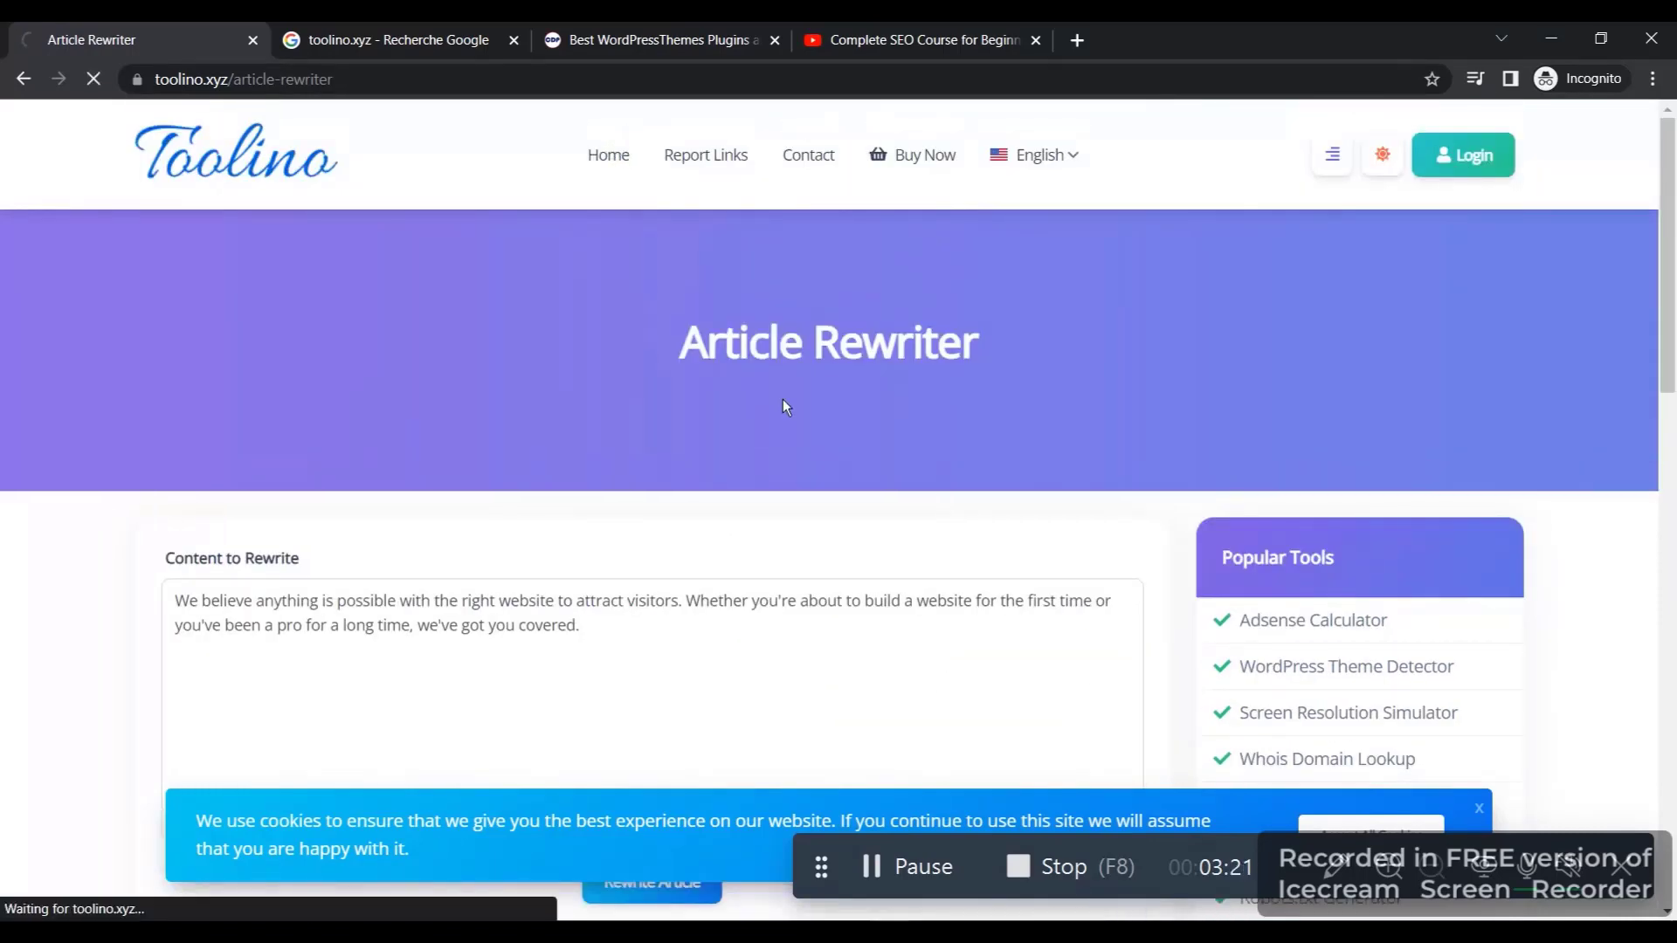
scroll(1130, 559, "down", 5)
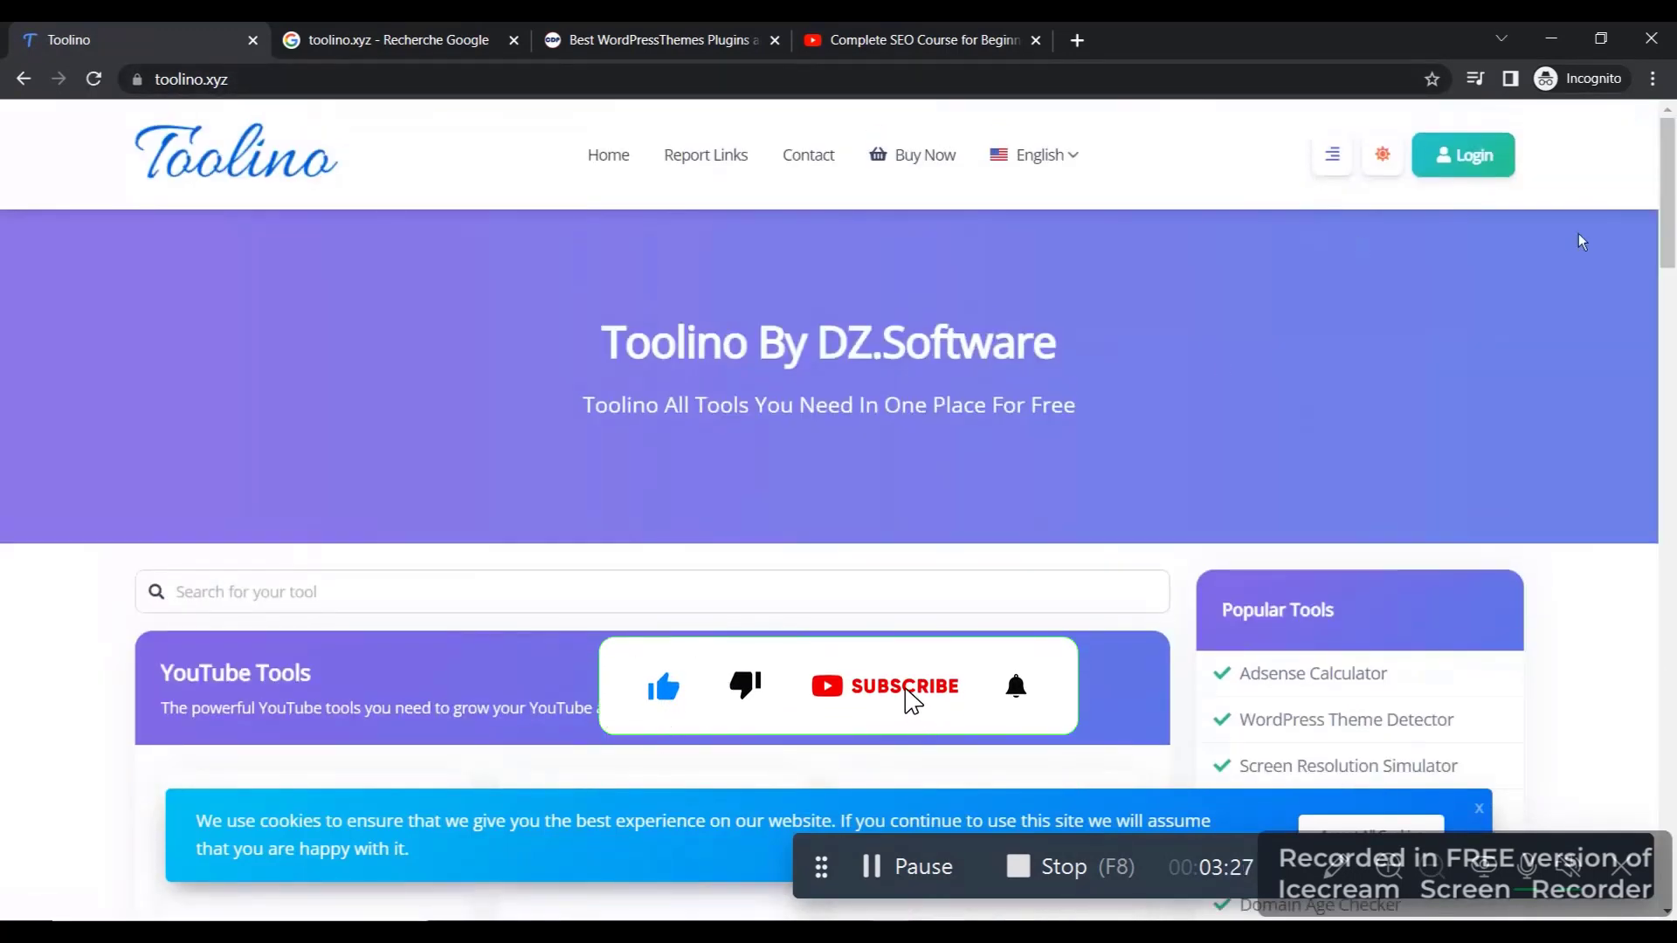
left_click_drag(1668, 203, 1673, 703)
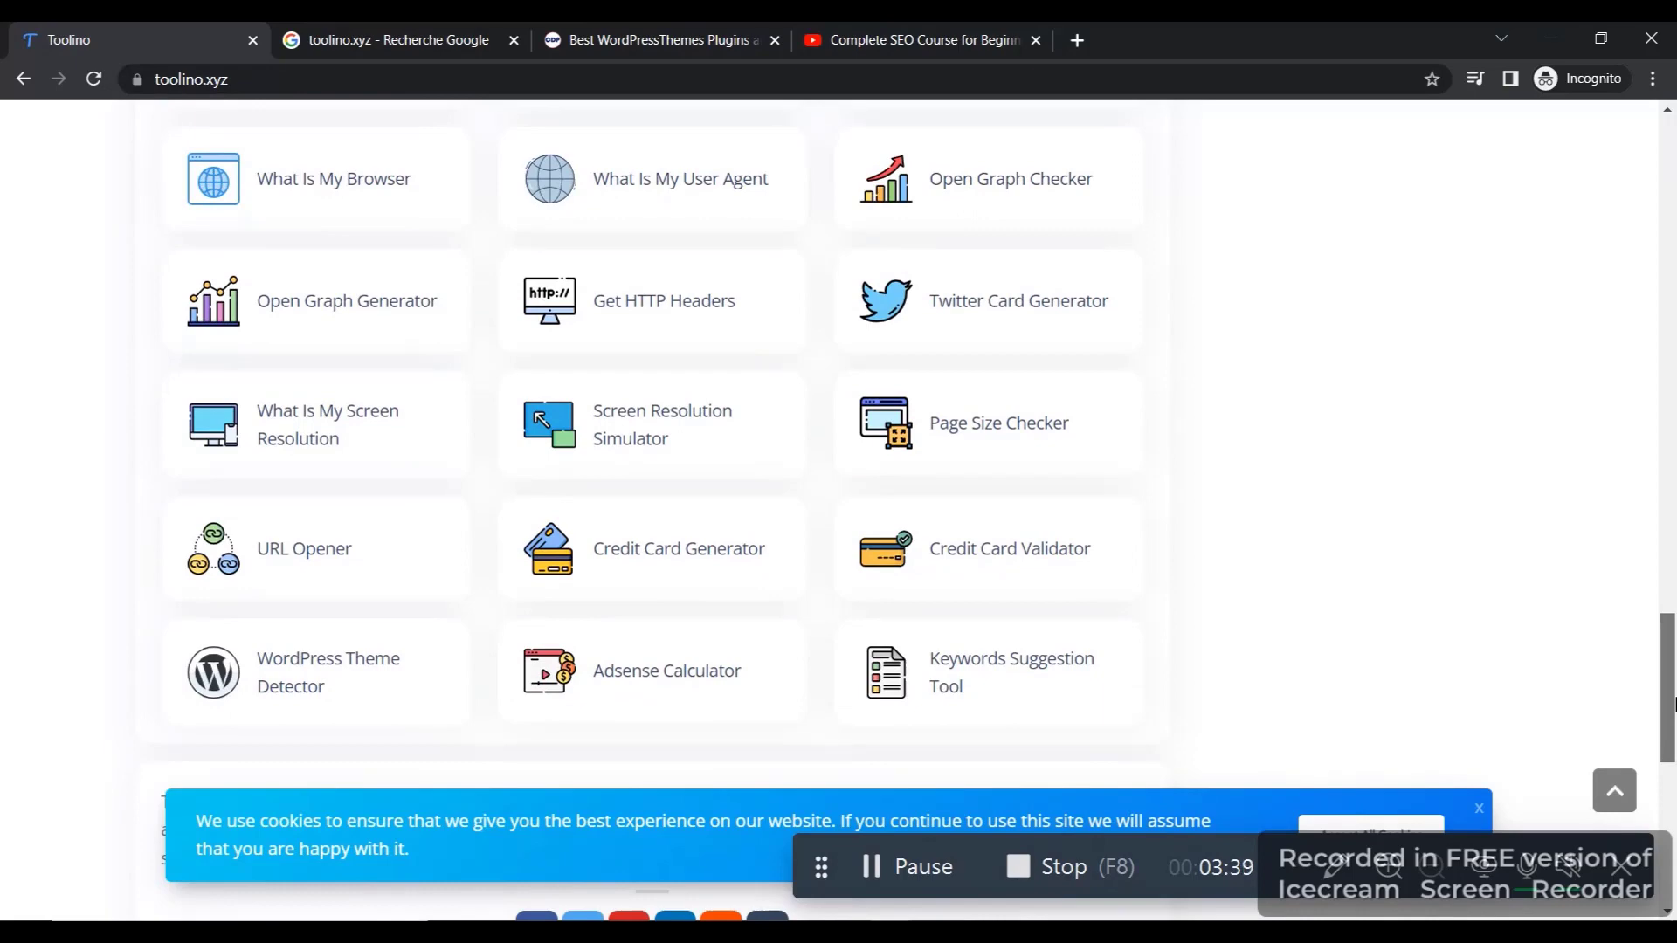
left_click_drag(1673, 685, 1674, 347)
left_click(1613, 790)
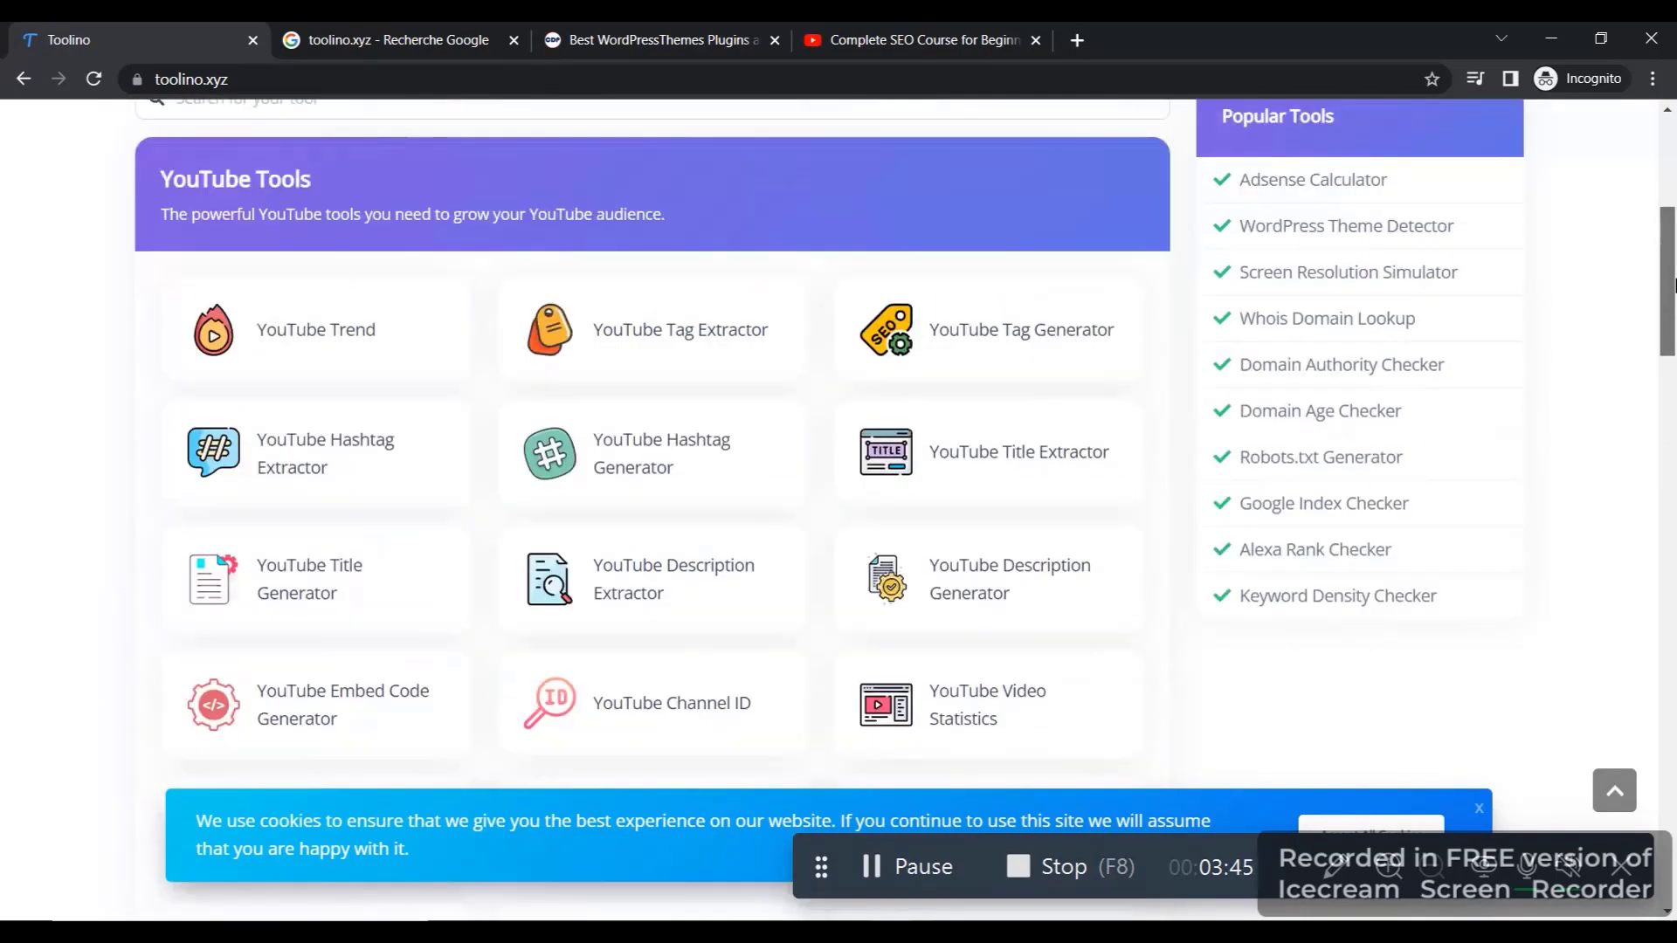